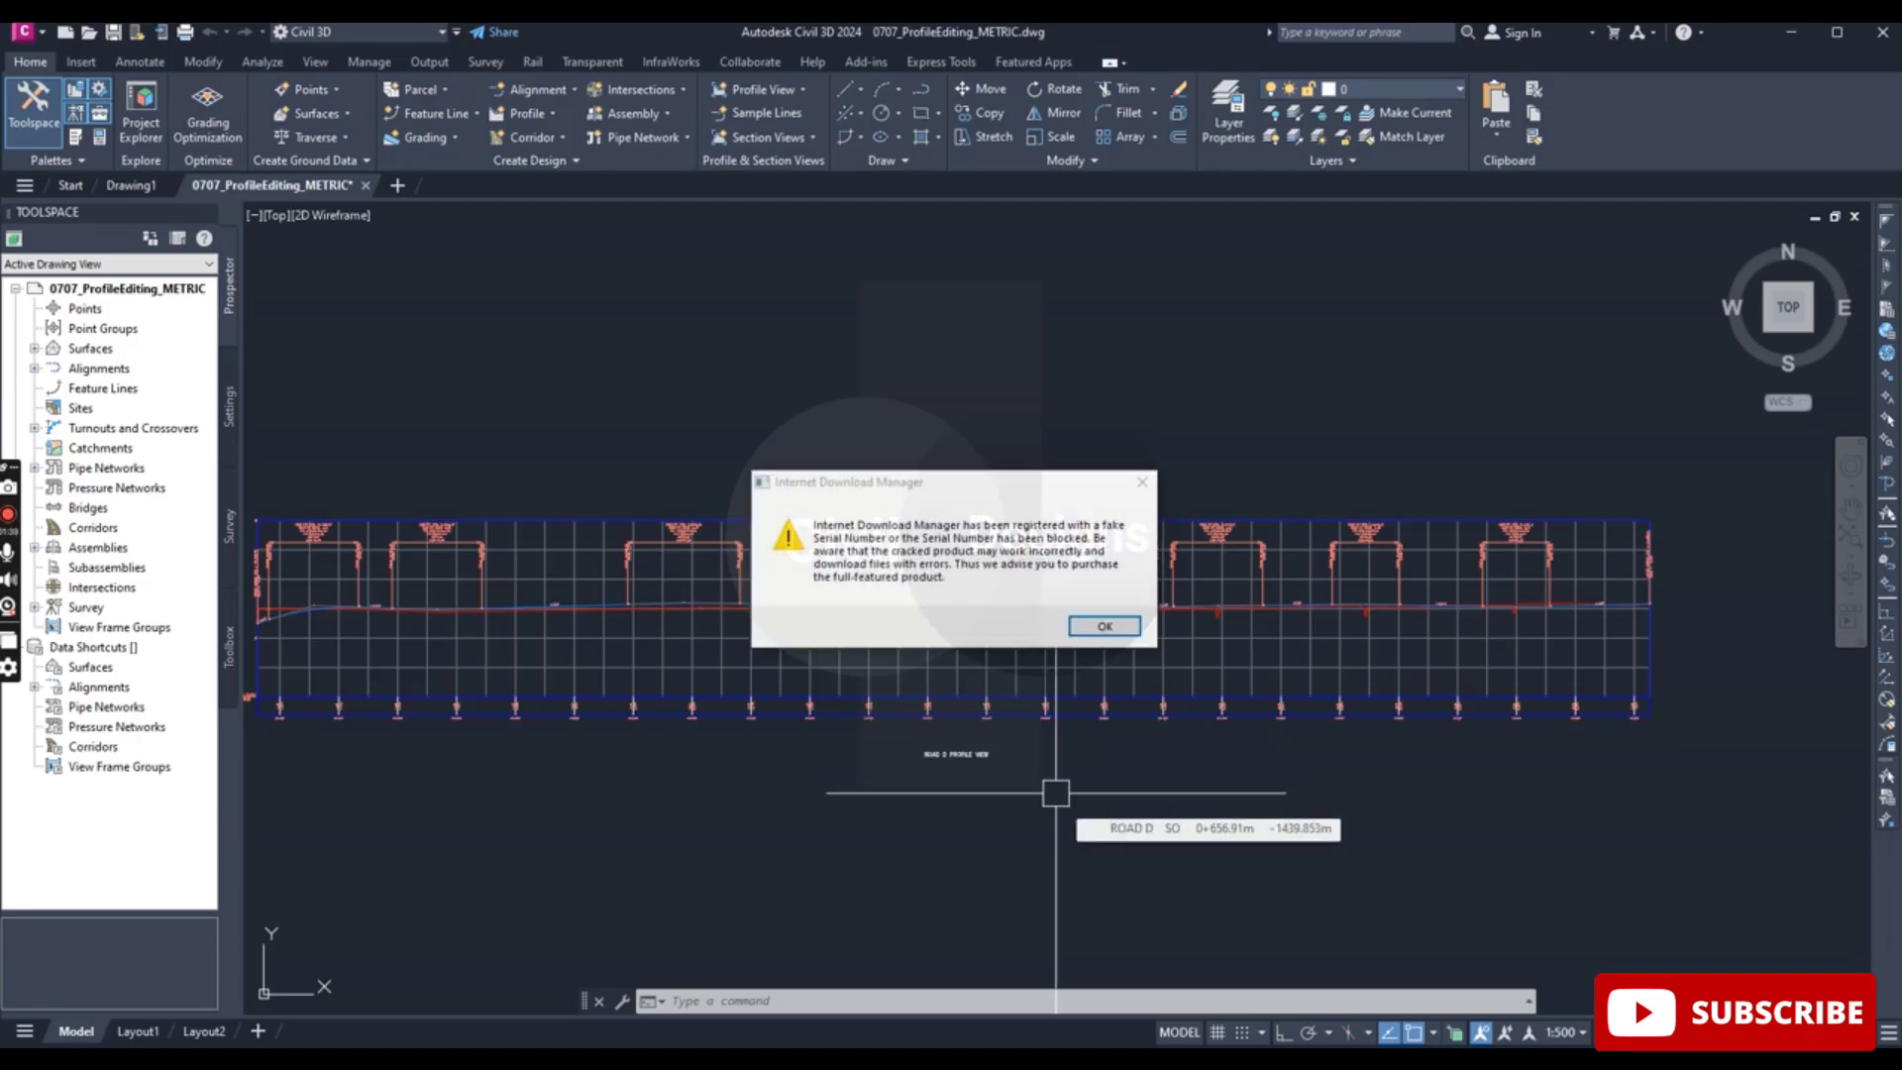
- Dismiss the Internet Download Manager pop-ups and select the ROAD D FG profile in the ROAD D profile view
{"action": "left_click", "coordinate": [1139, 490]}
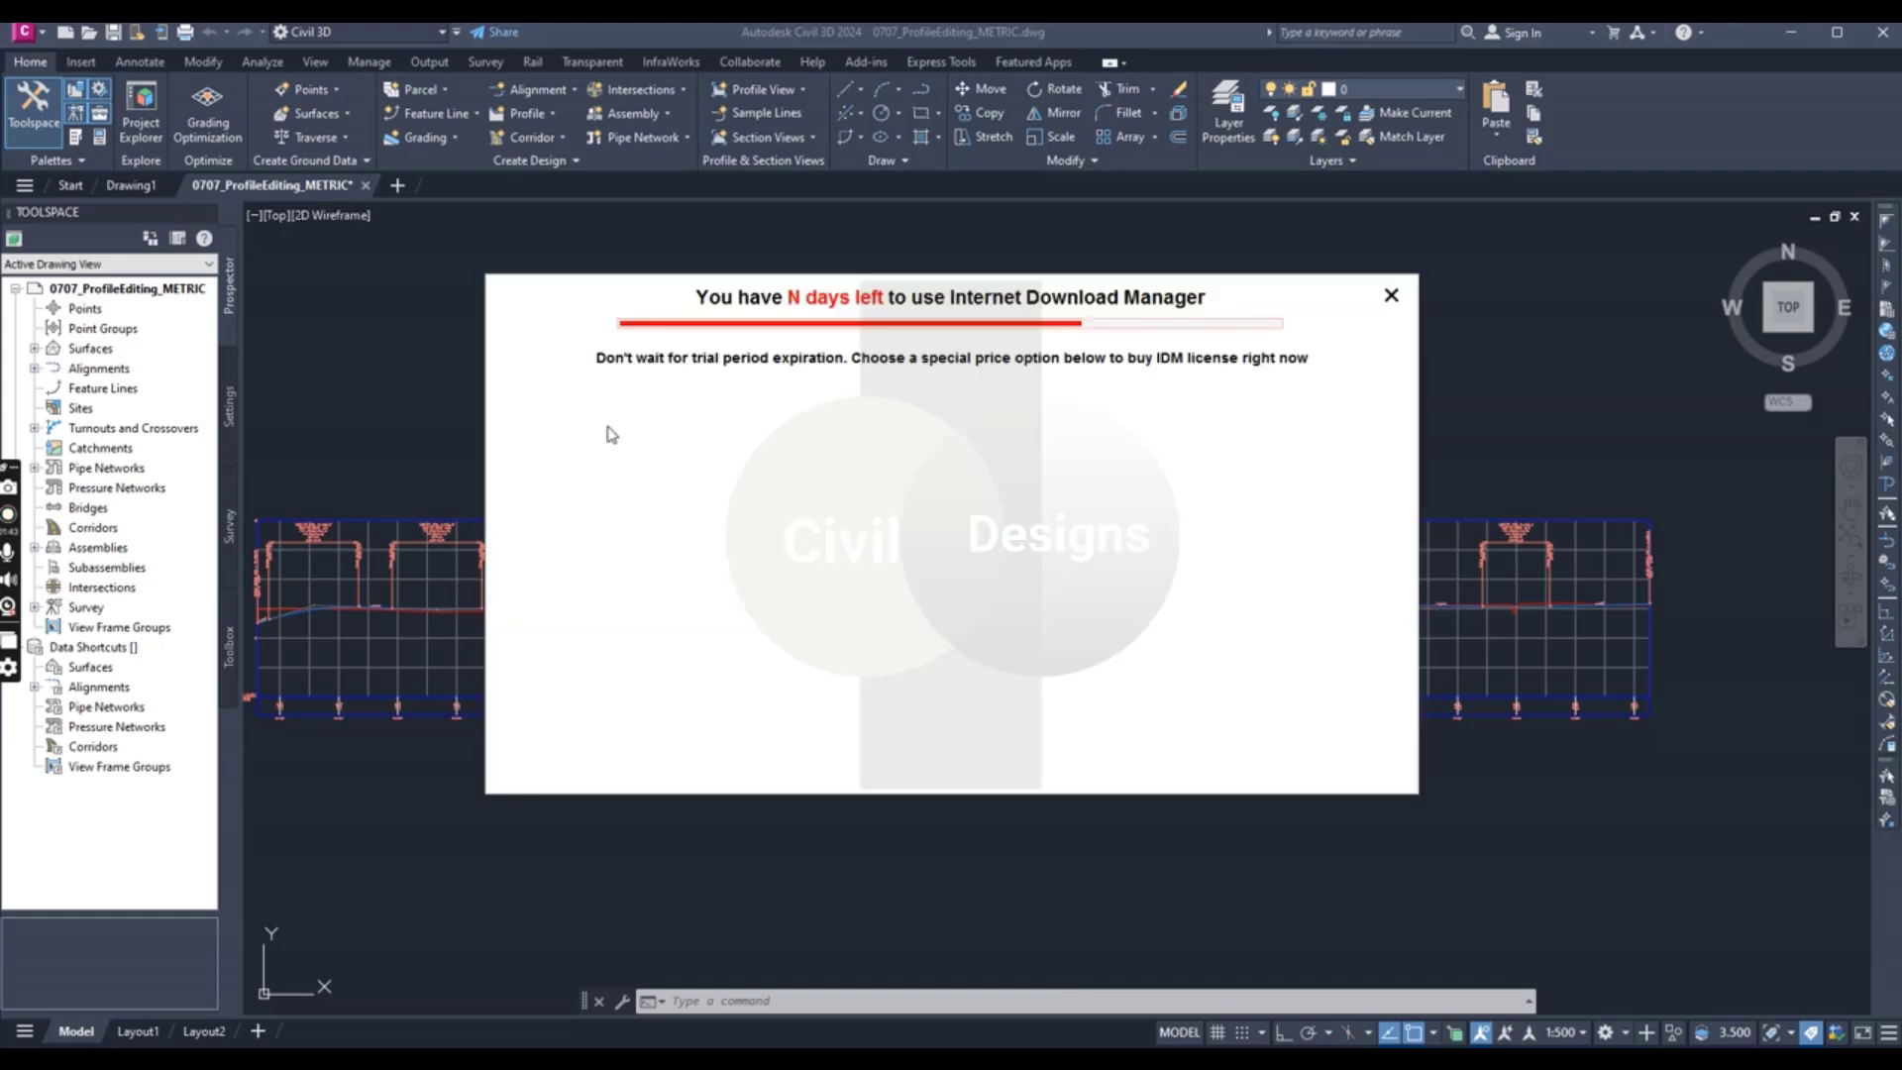
{"action": "left_click", "coordinate": [1390, 295]}
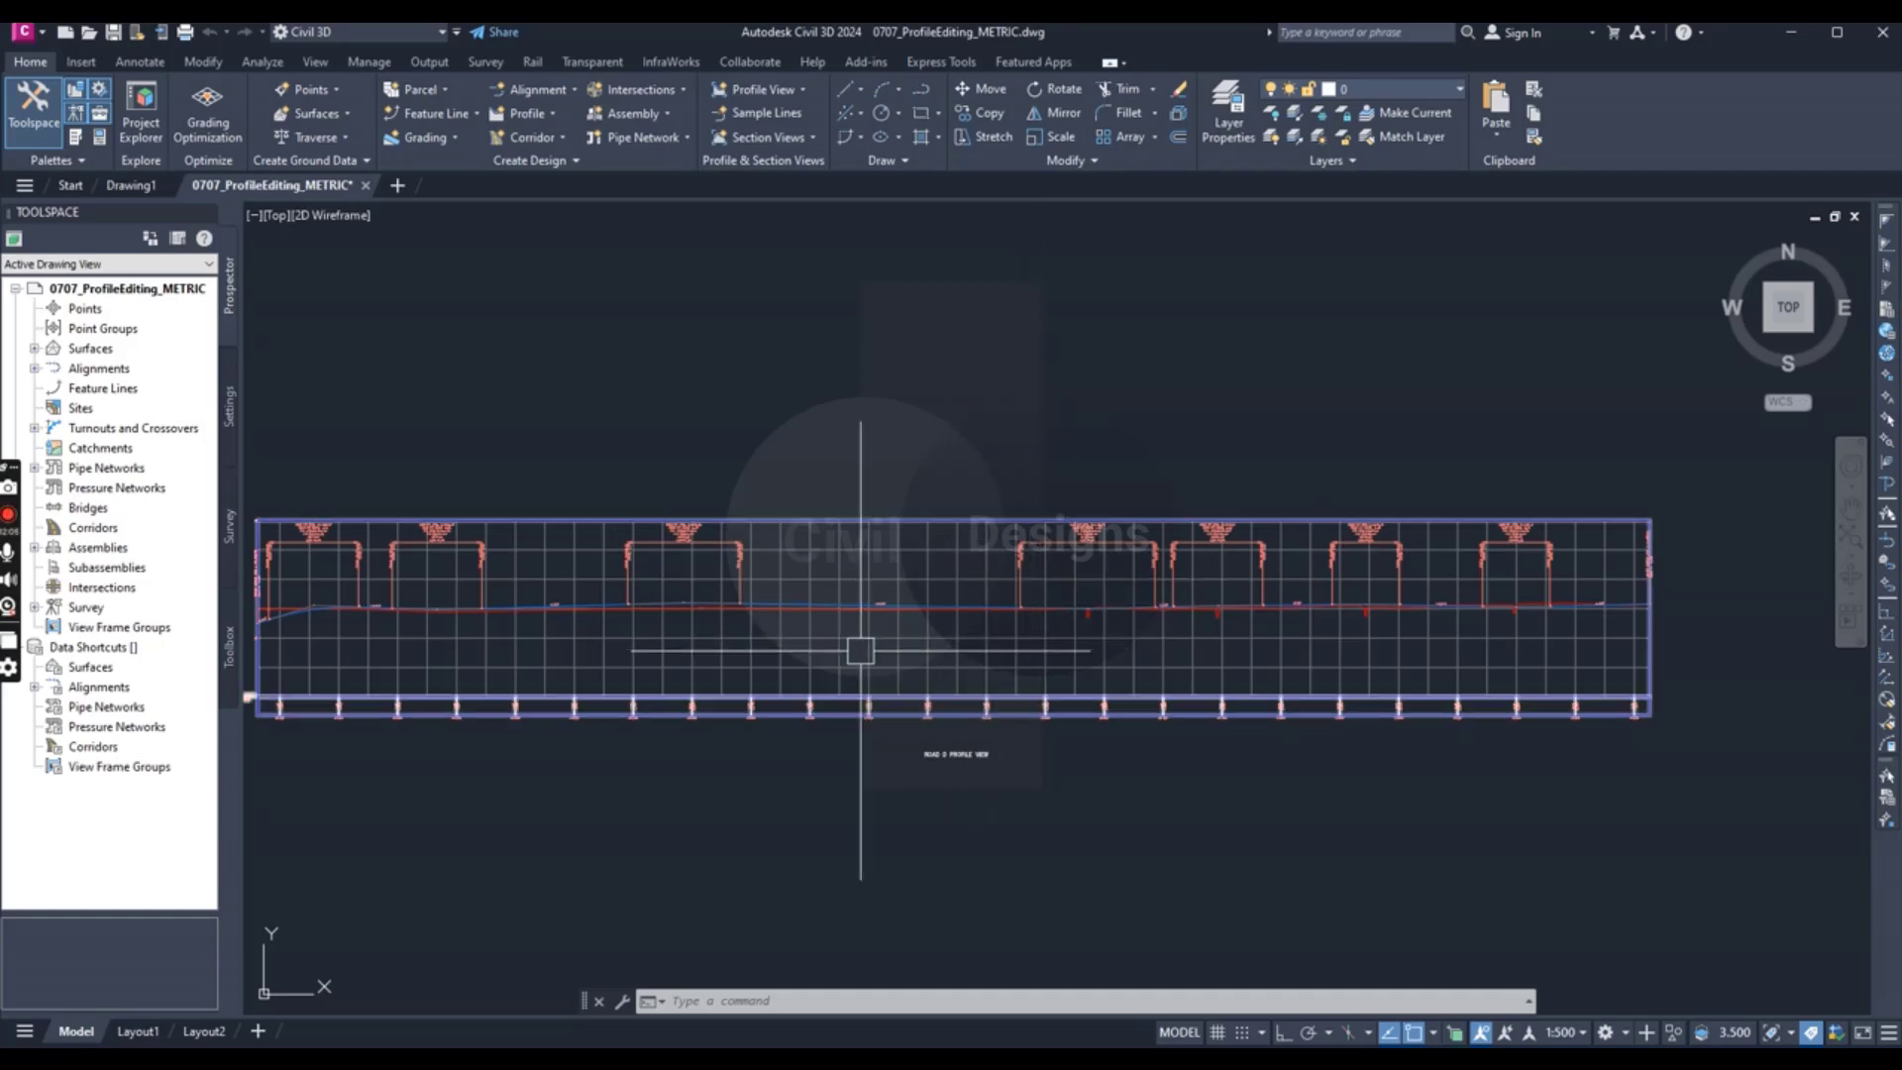
{"action": "scroll", "coordinate": [842, 666], "scroll_direction": "up", "scroll_amount": 10}
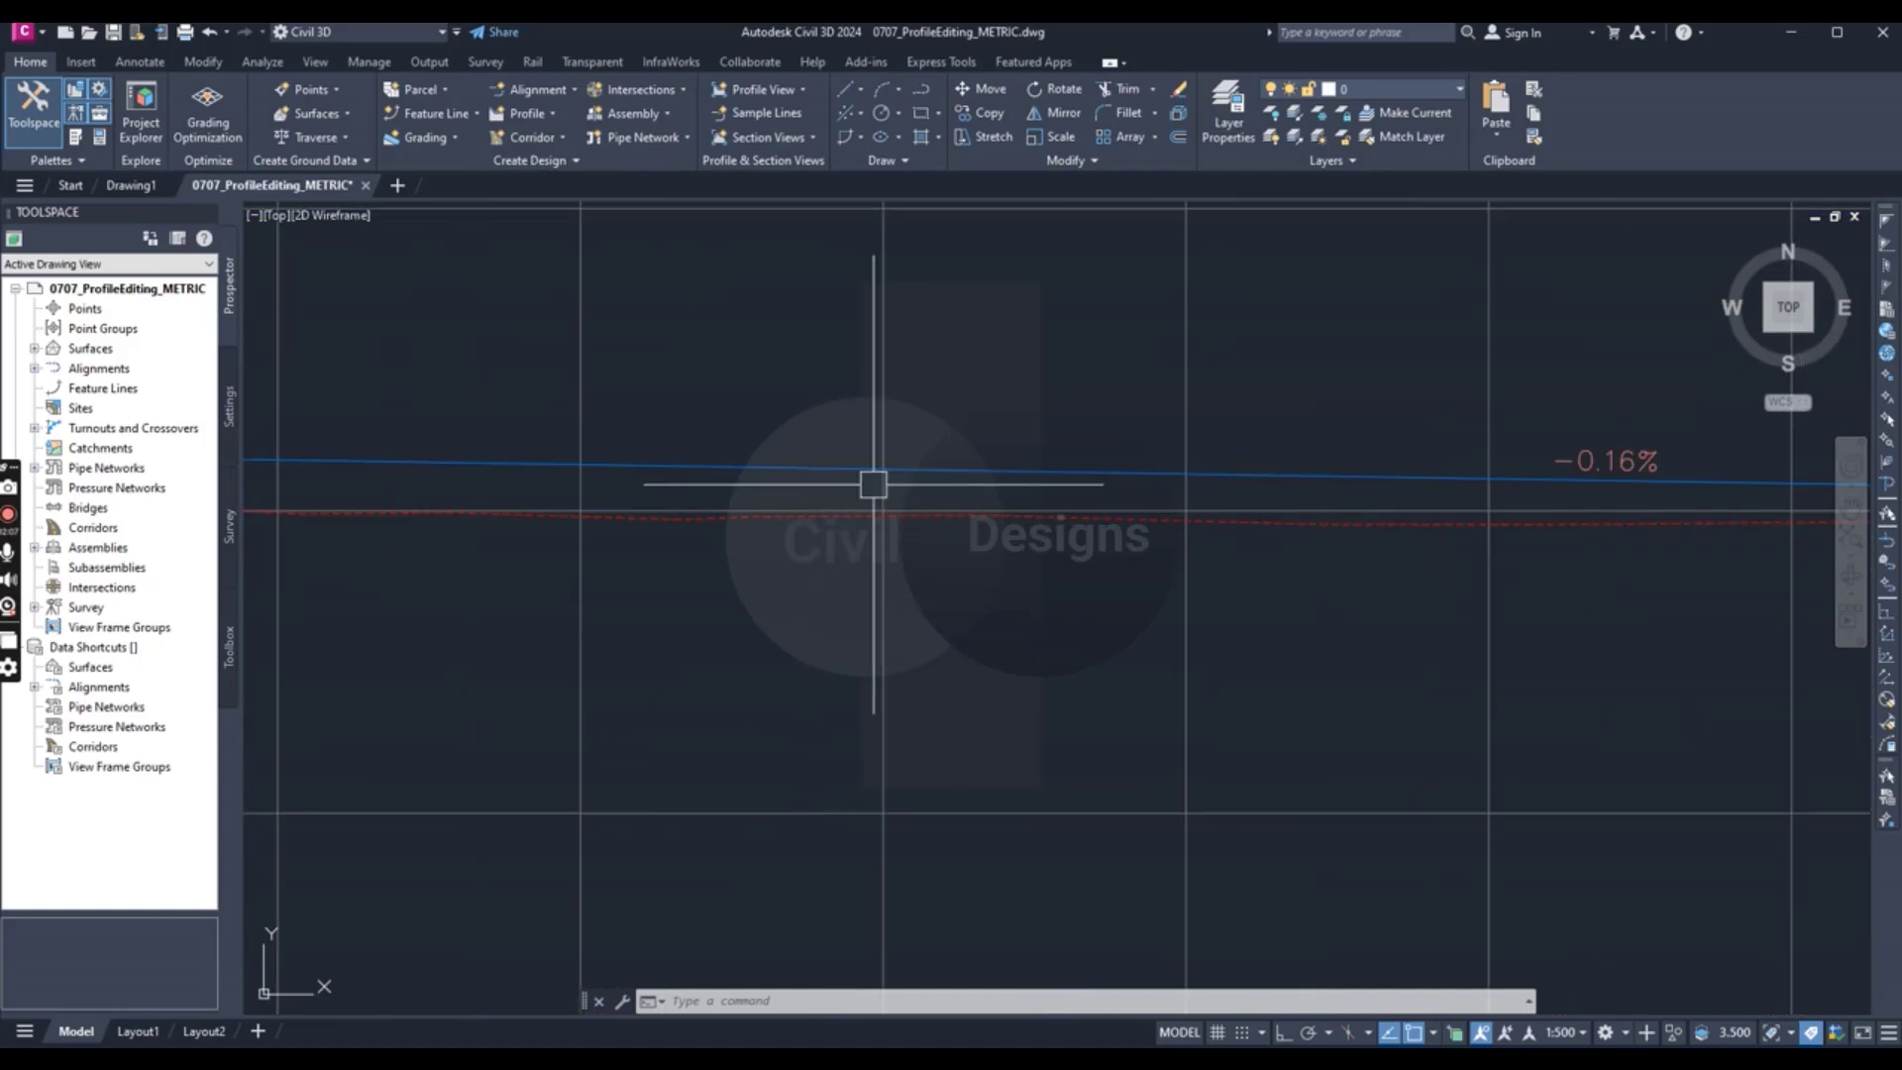
{"action": "left_click", "coordinate": [951, 470]}
- Examine the label and PVI grips of the third vertical curve from the start of the ROAD D FG profile
{"action": "scroll", "coordinate": [1020, 604], "scroll_direction": "down", "scroll_amount": 4}
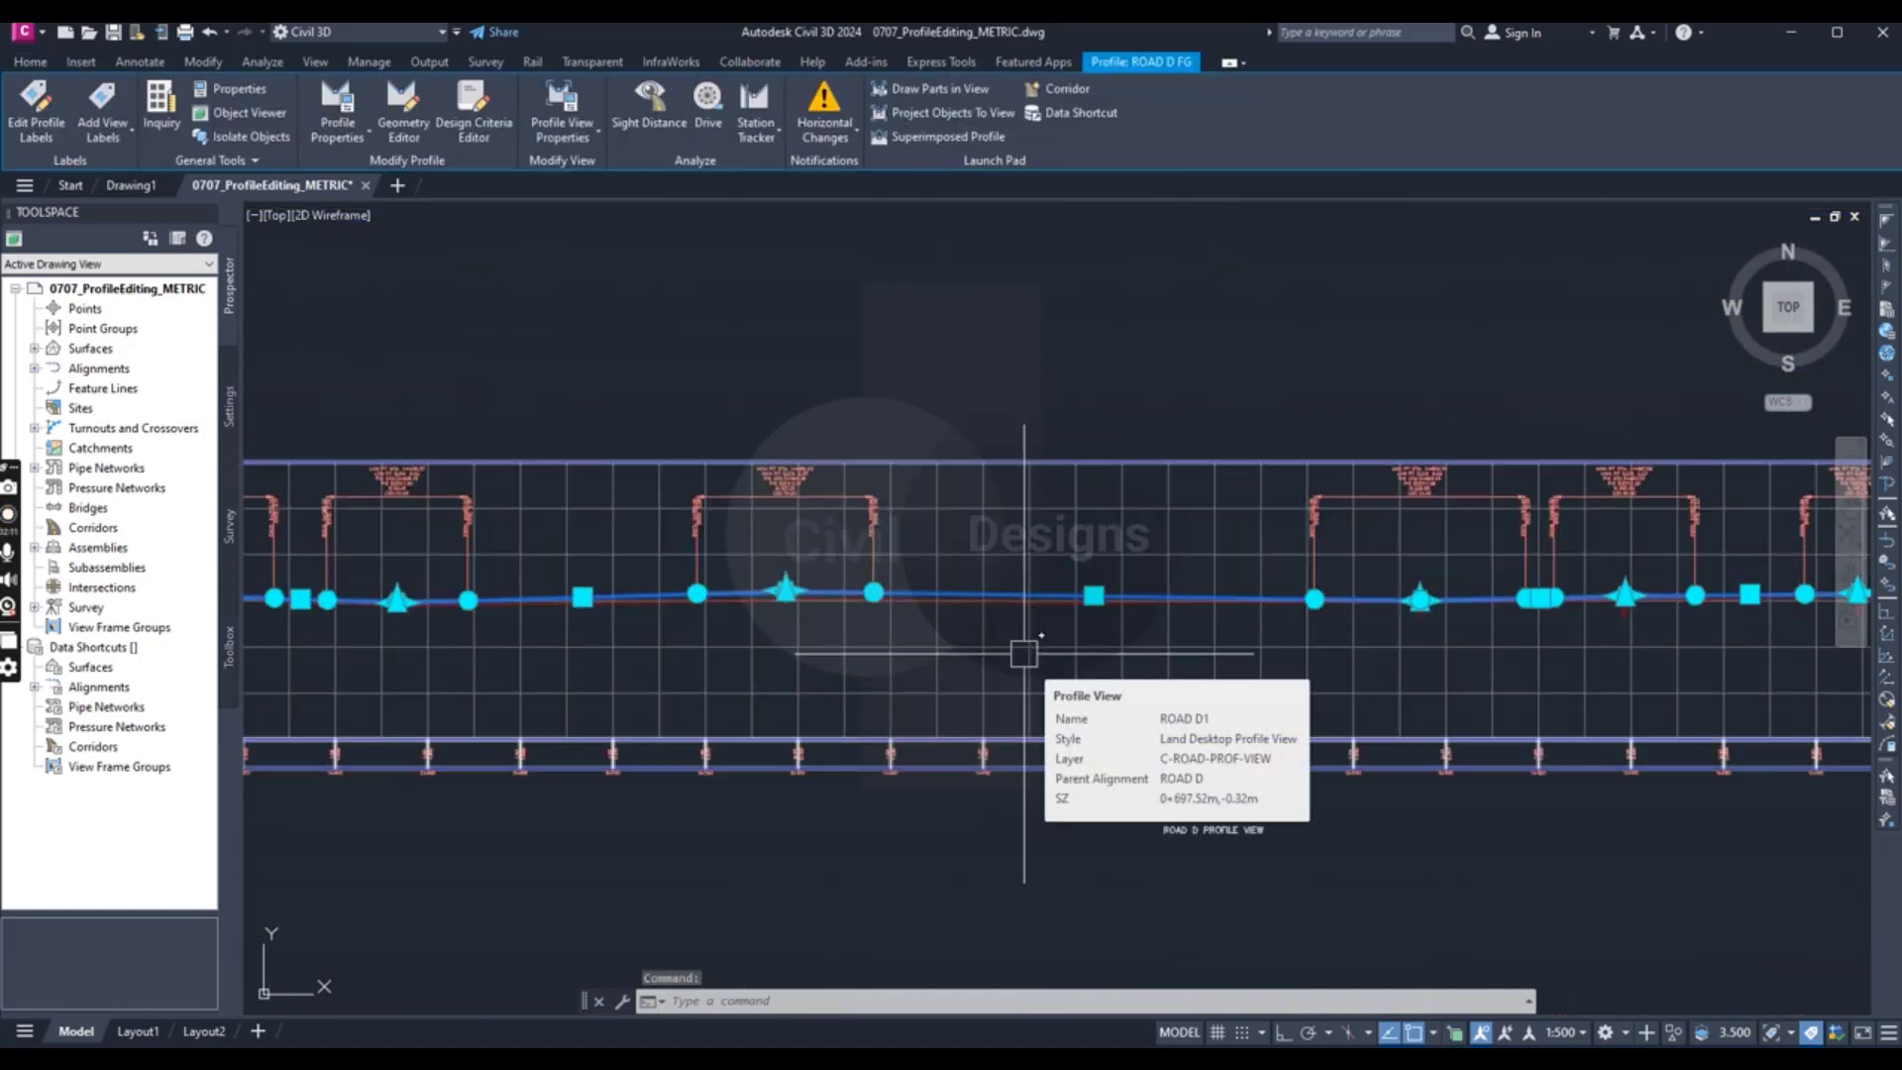
{"action": "scroll", "coordinate": [1024, 654], "scroll_direction": "up", "scroll_amount": 4}
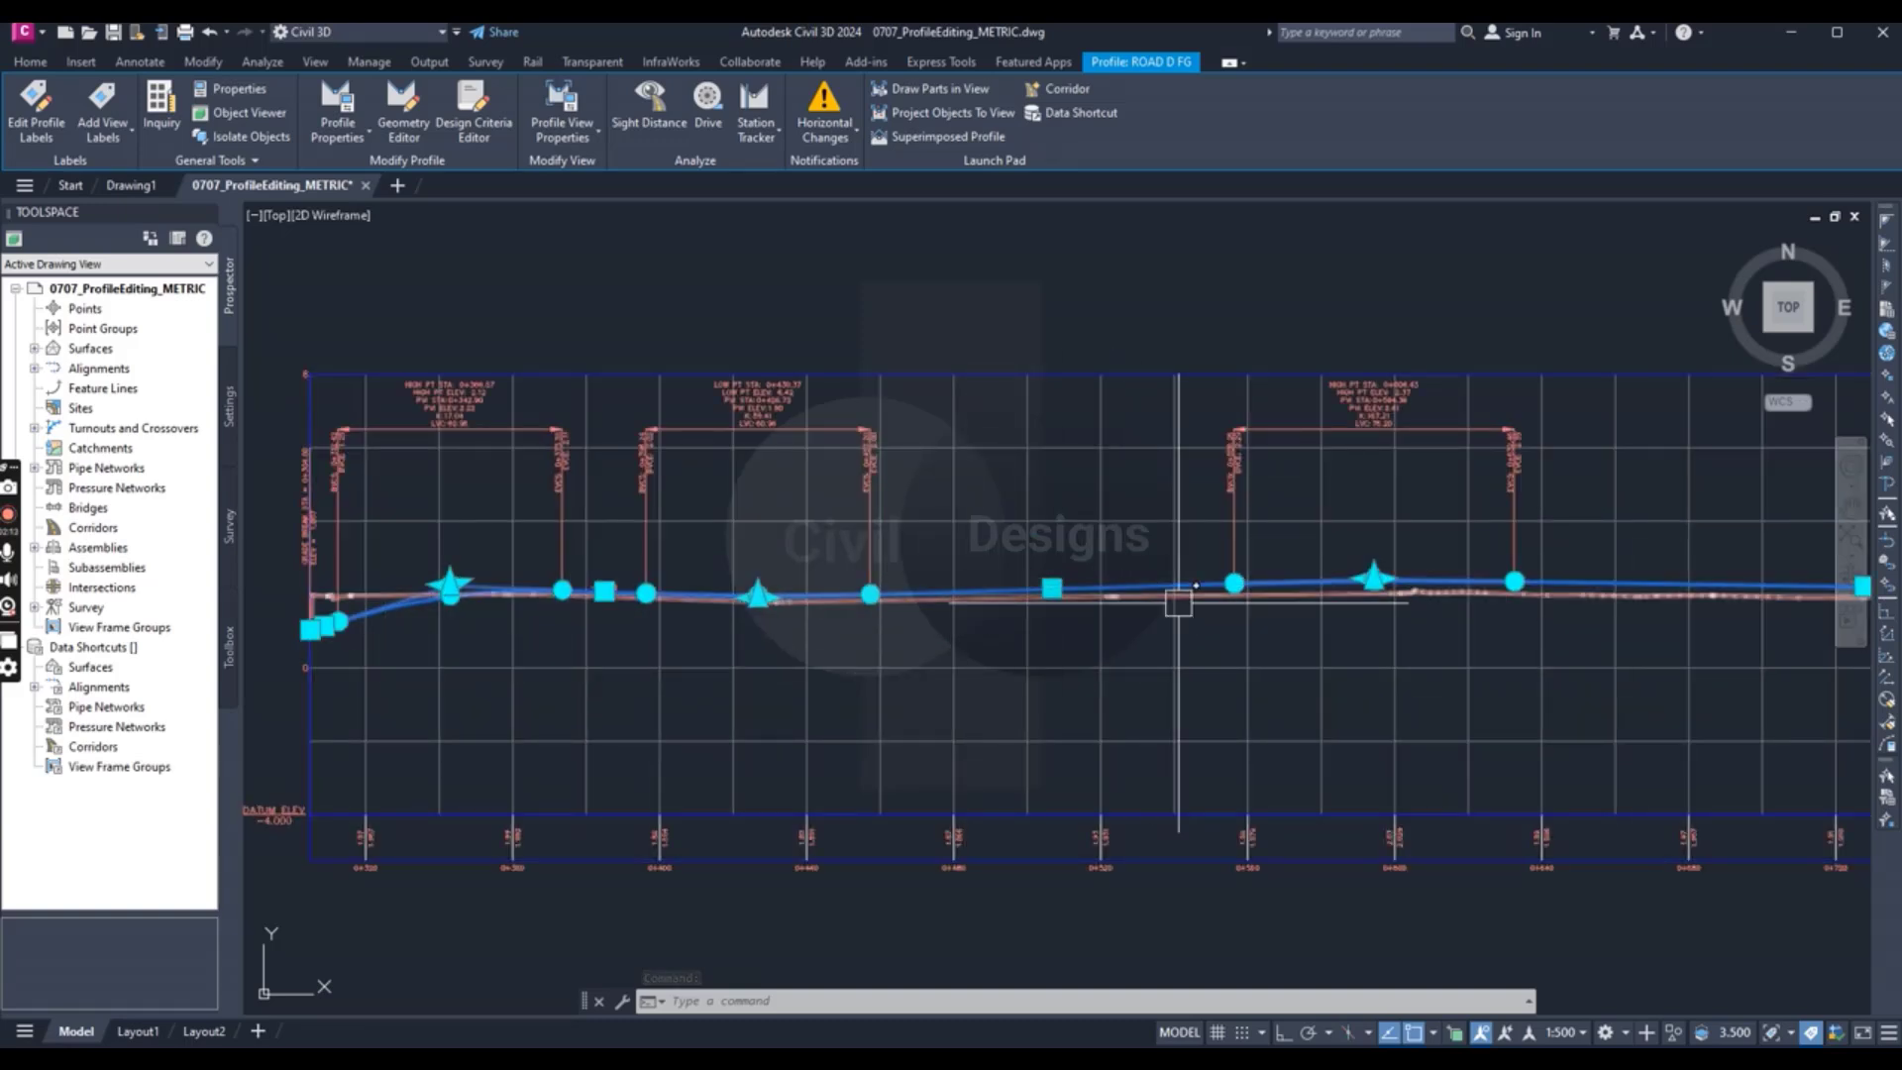
{"action": "scroll", "coordinate": [1177, 602], "scroll_direction": "down", "scroll_amount": 3}
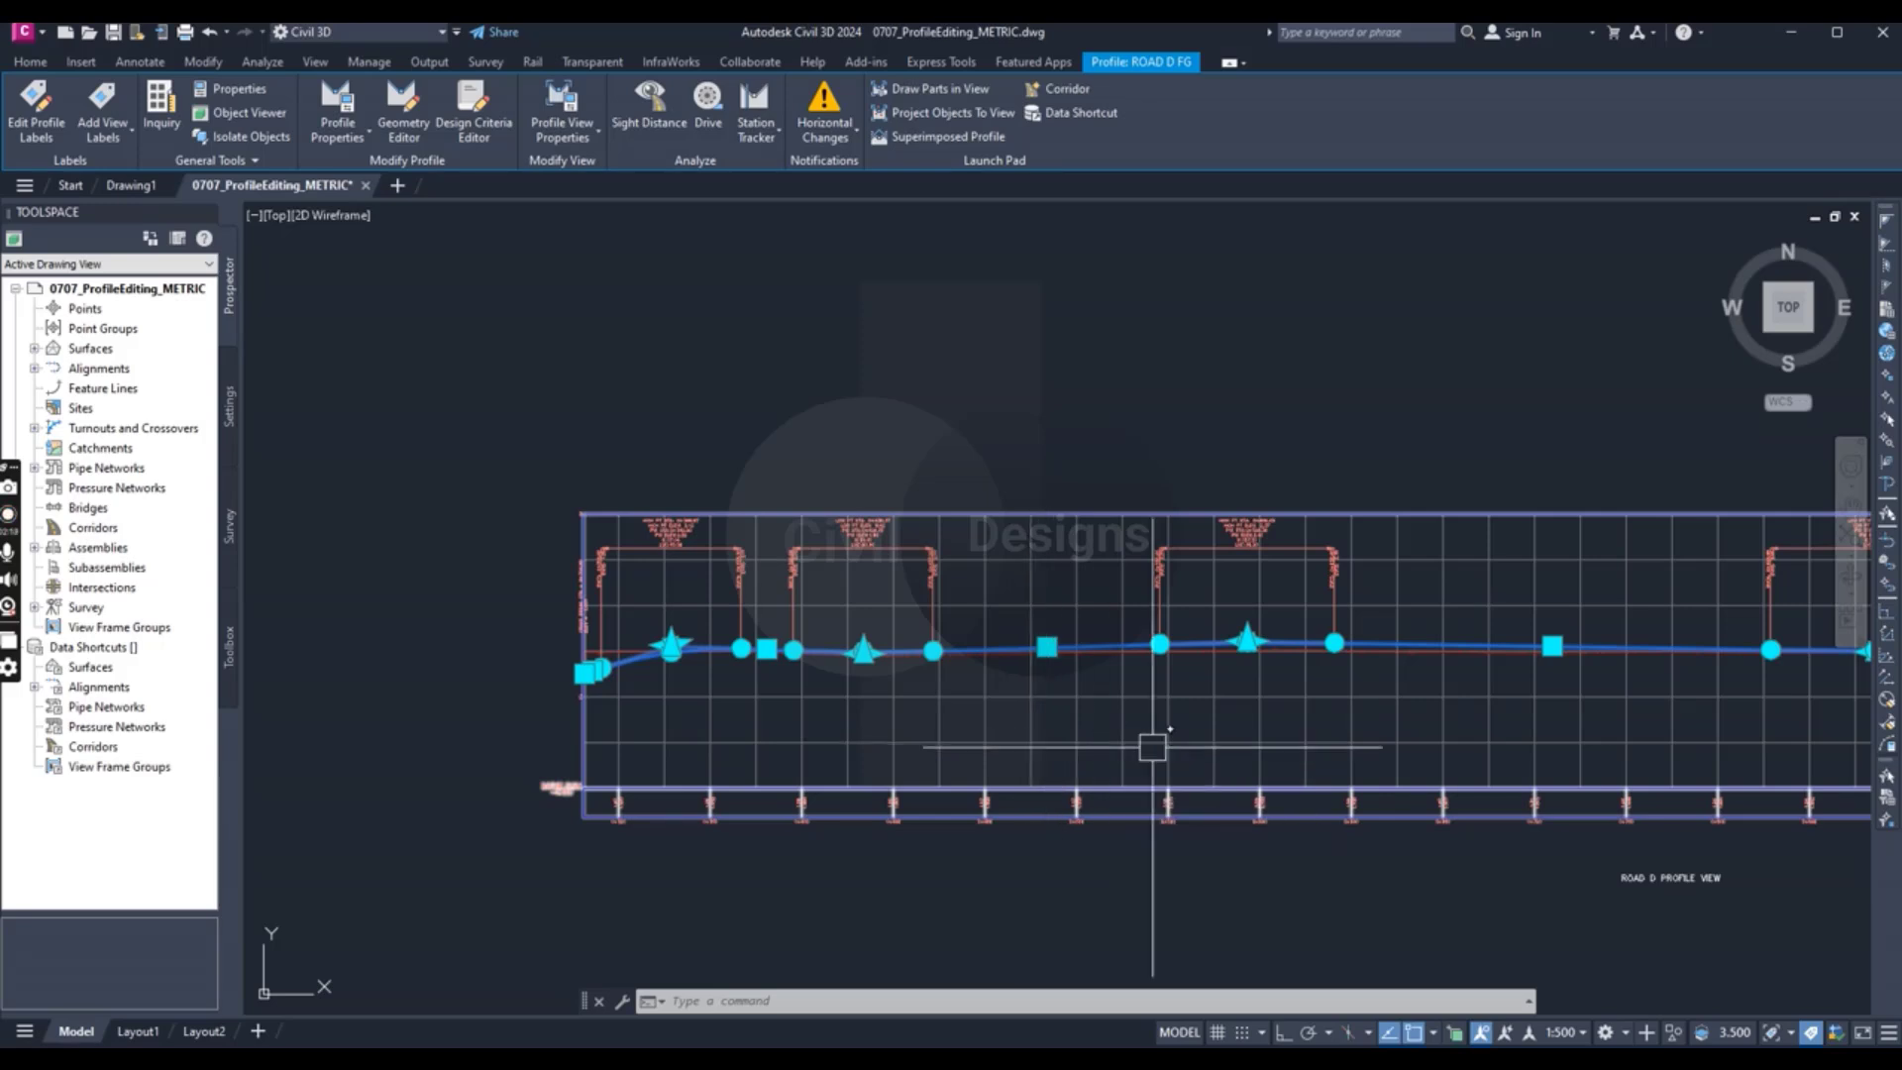
{"action": "scroll", "coordinate": [1324, 623], "scroll_direction": "up", "scroll_amount": 6}
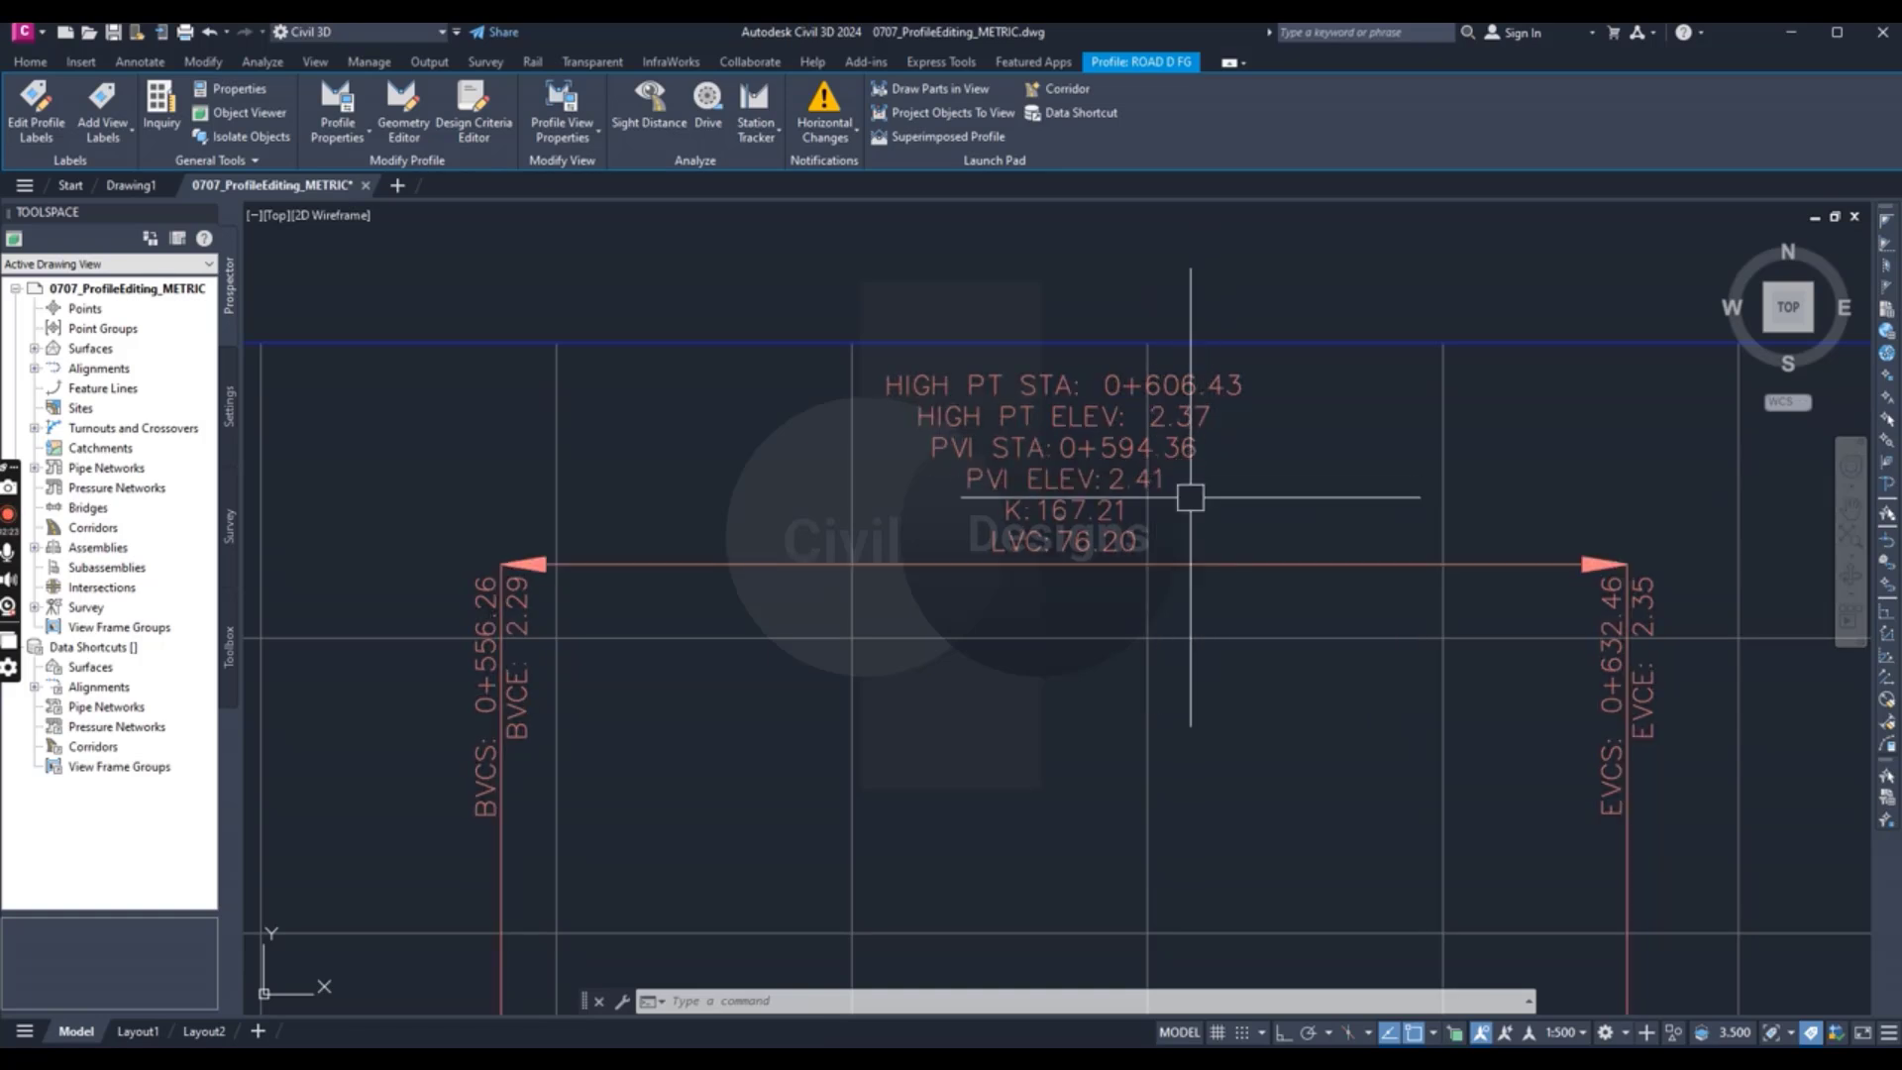
{"action": "scroll", "coordinate": [1160, 683], "scroll_direction": "down", "scroll_amount": 5}
{"action": "scroll", "coordinate": [1160, 684], "scroll_direction": "up", "scroll_amount": 4}
{"action": "scroll", "coordinate": [1188, 689], "scroll_direction": "up", "scroll_amount": 2}
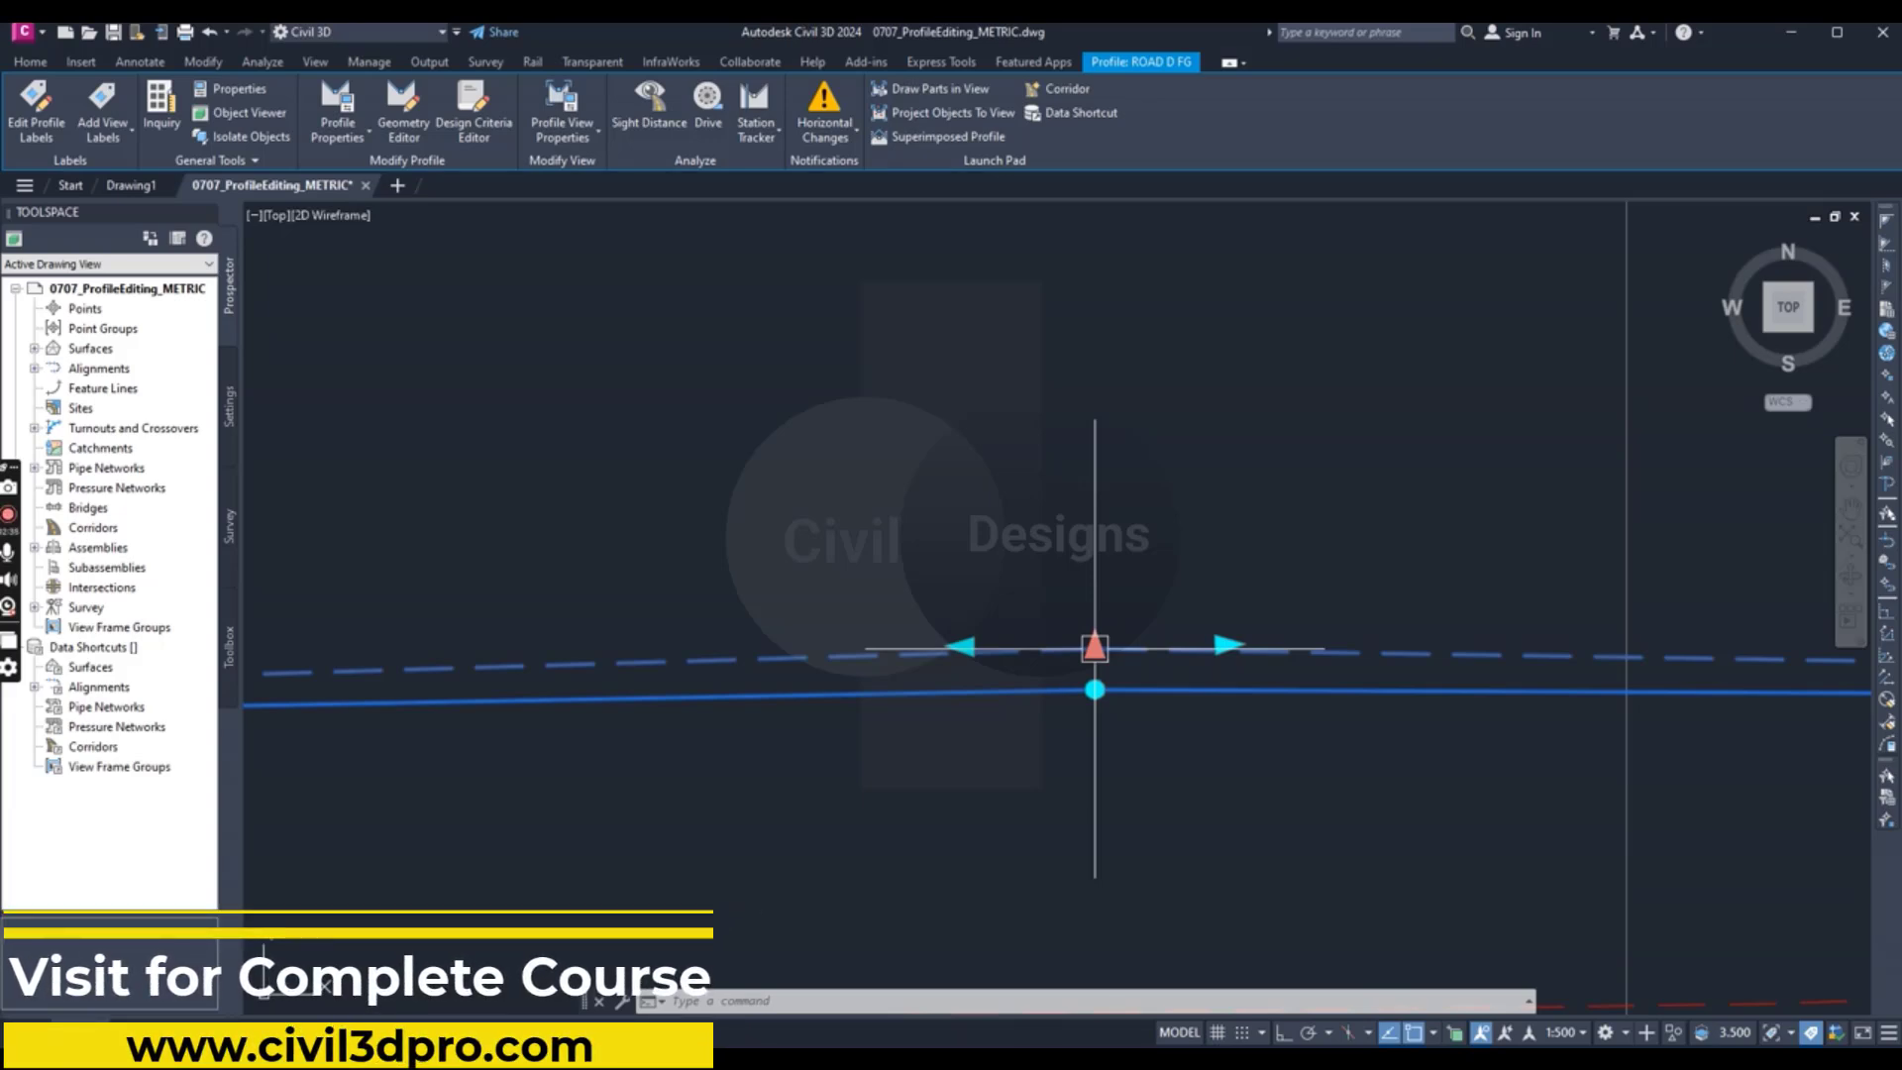
- Move the third vertical curve's PVI to station 601.98 and elevation 2.286 using the transparent Profile Station Elevation command in the ROAD D1 profile view
{"action": "left_click", "coordinate": [1094, 648]}
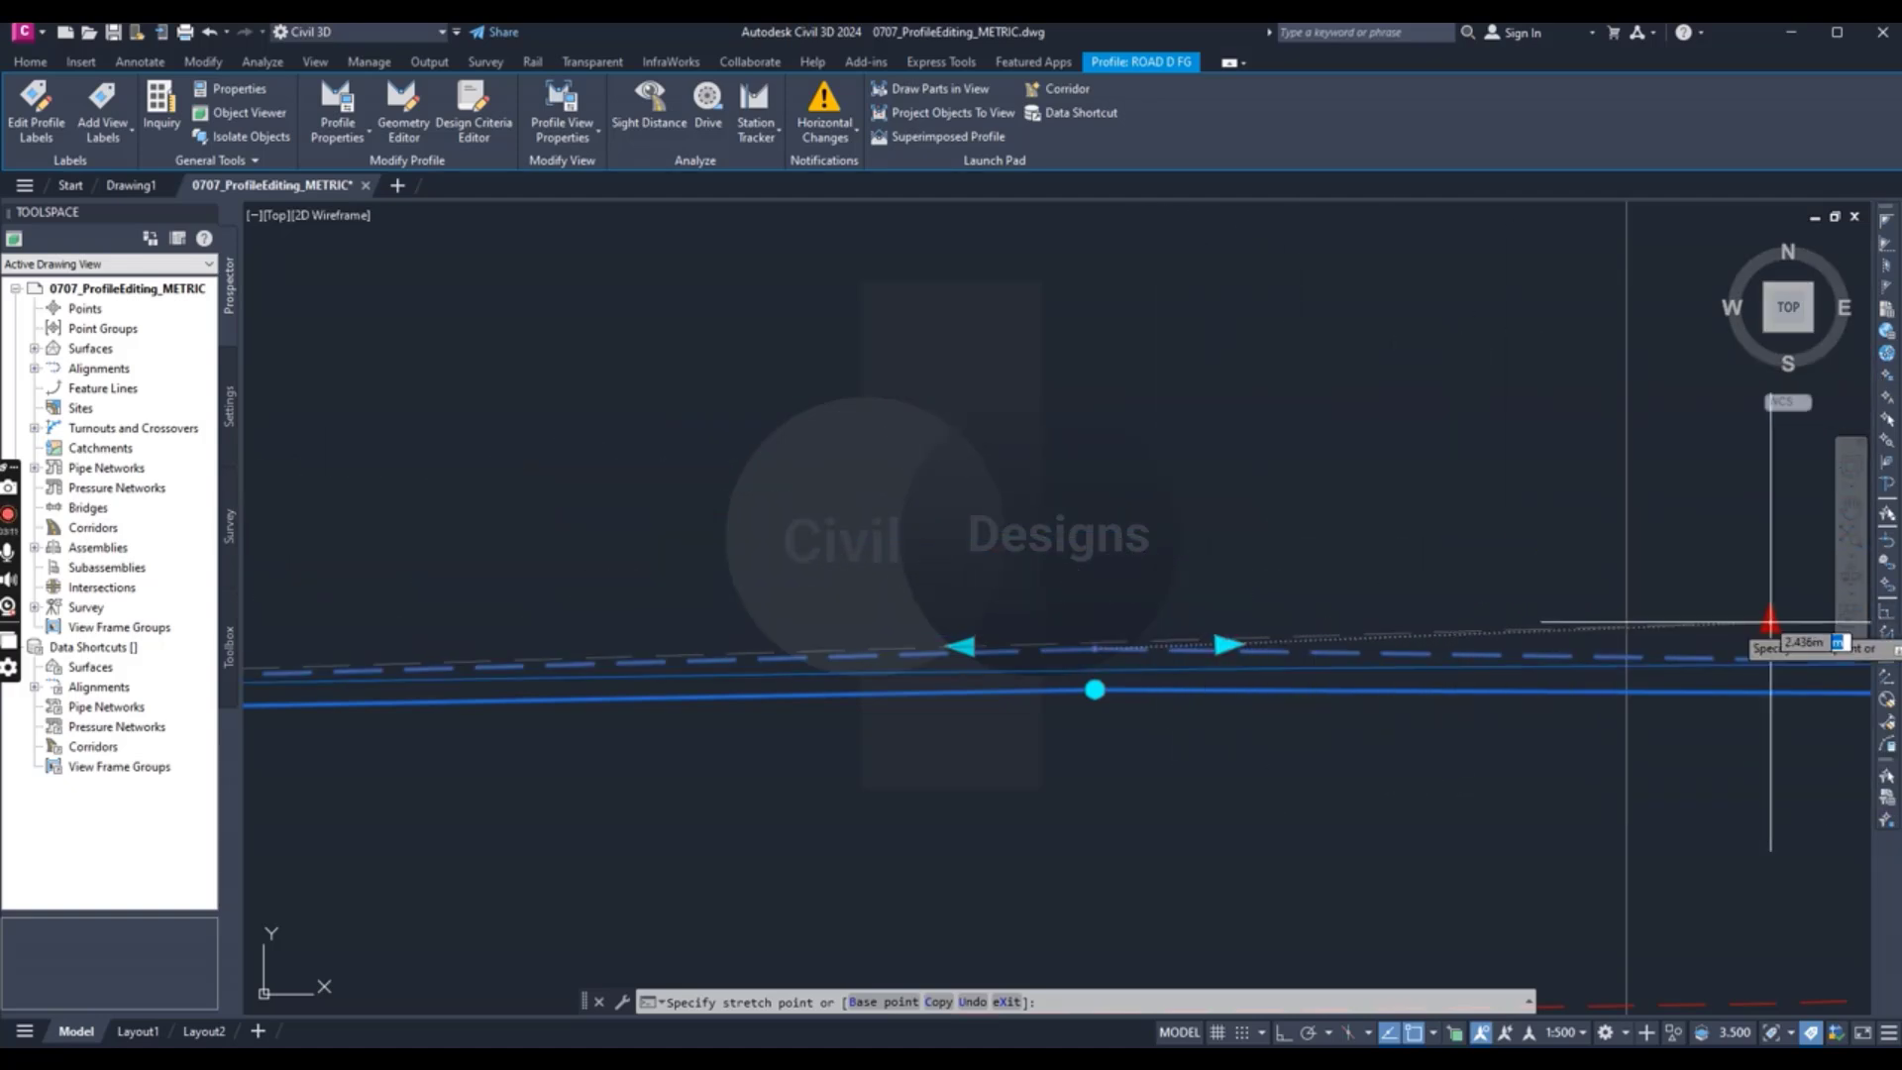
{"action": "left_click", "coordinate": [1887, 617]}
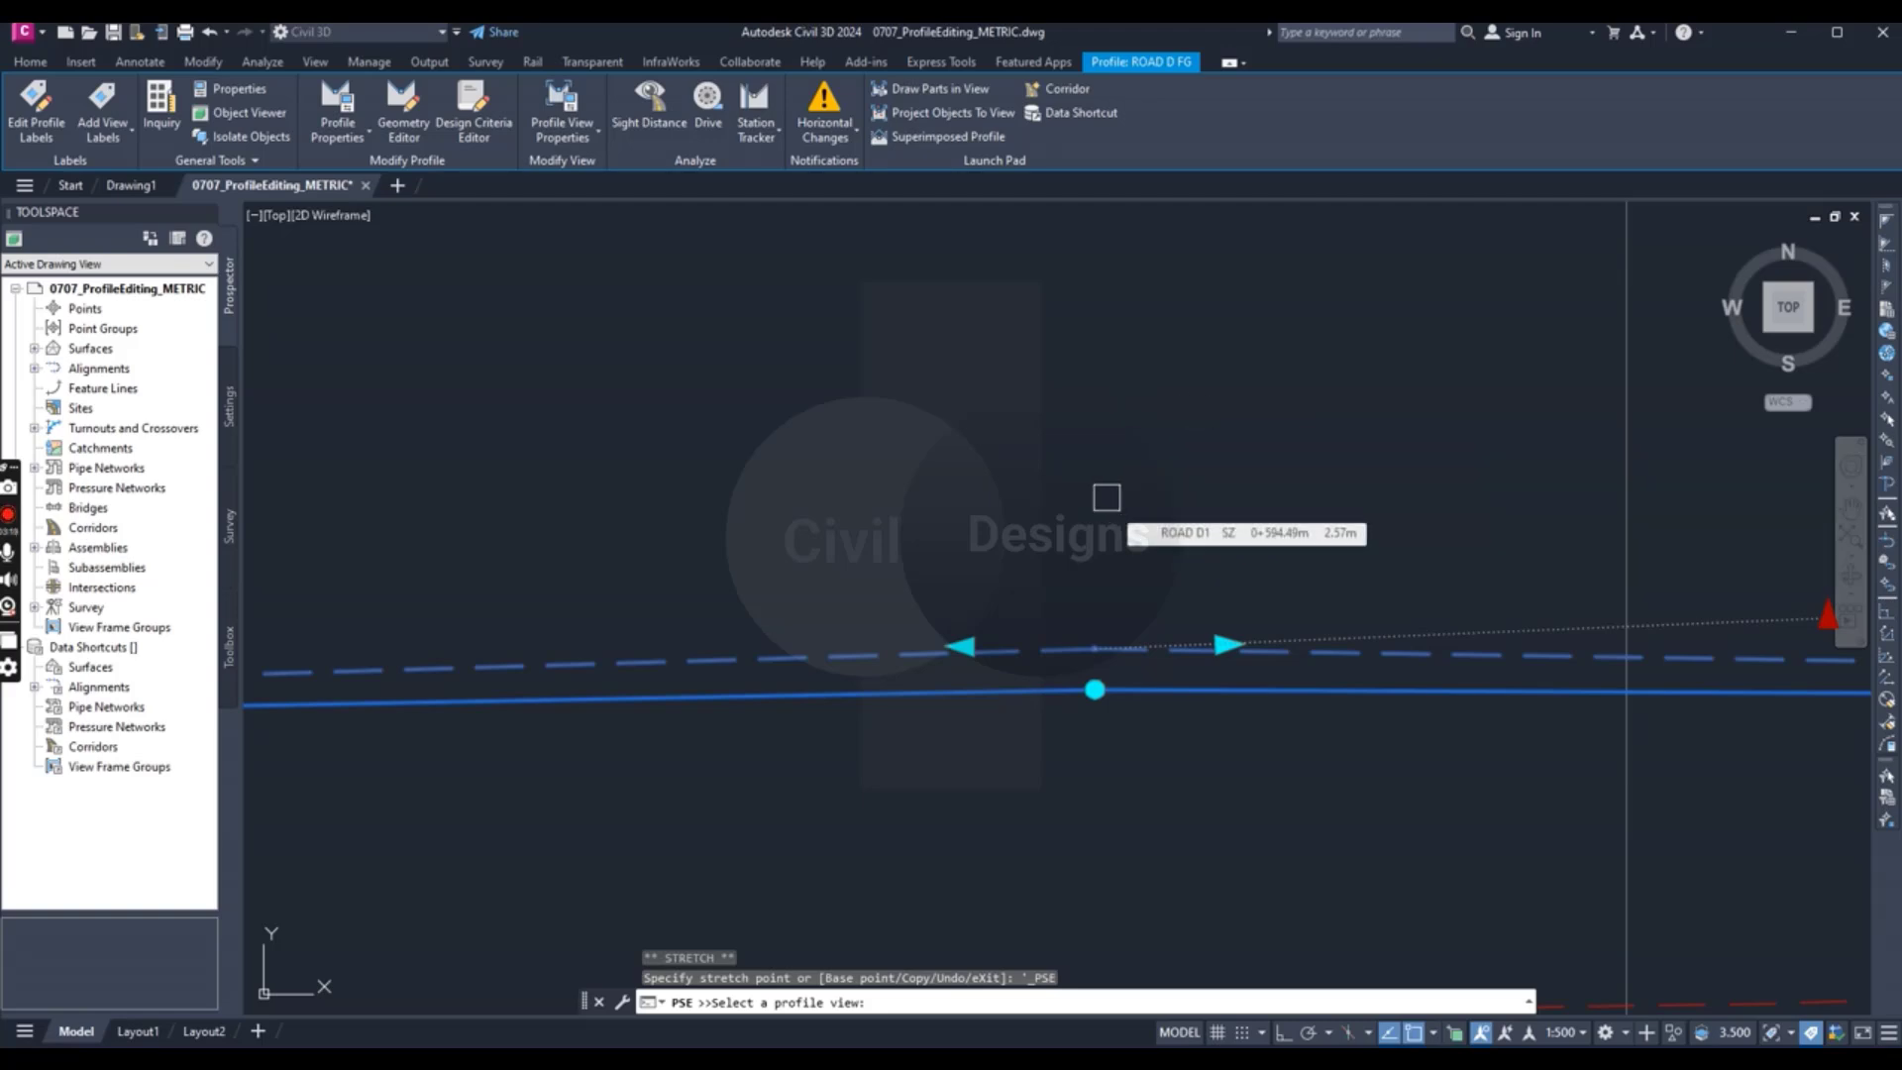
{"action": "scroll", "coordinate": [1106, 497], "scroll_direction": "down", "scroll_amount": 3}
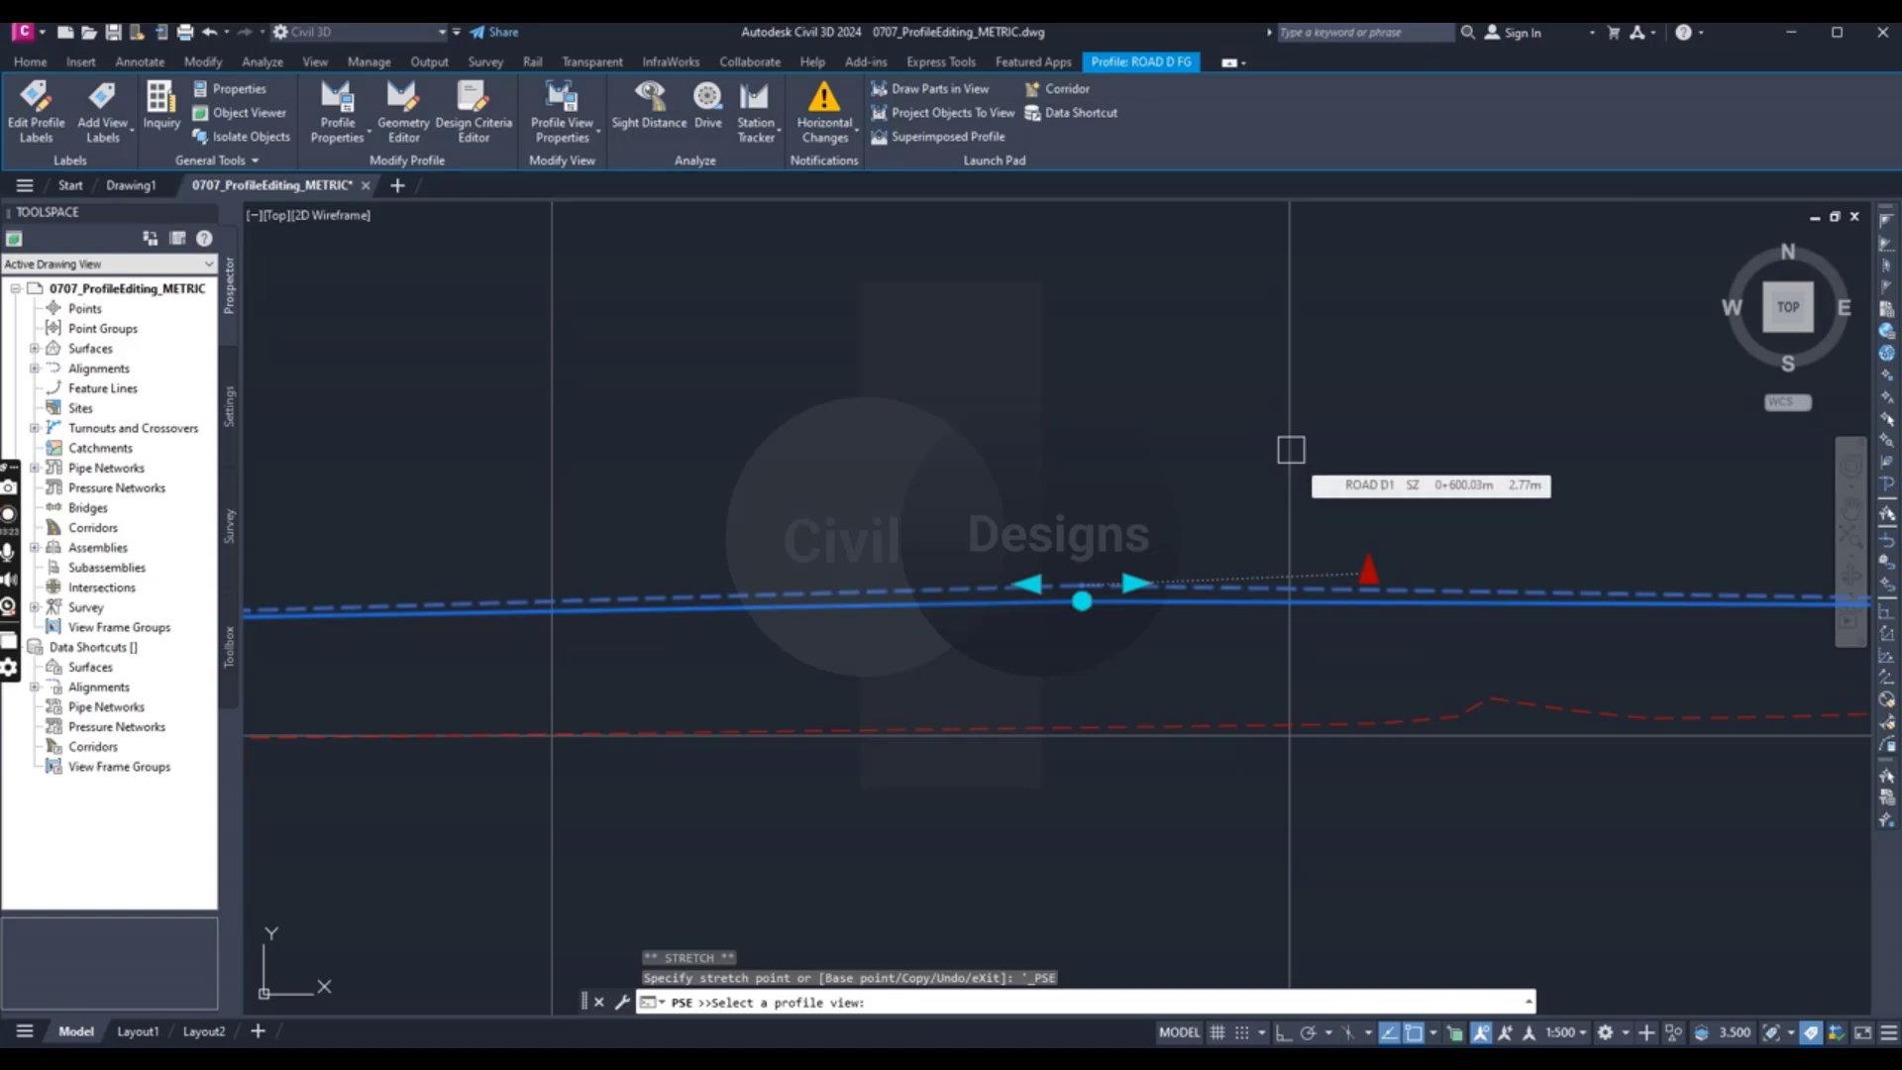
{"action": "left_click", "coordinate": [1289, 450]}
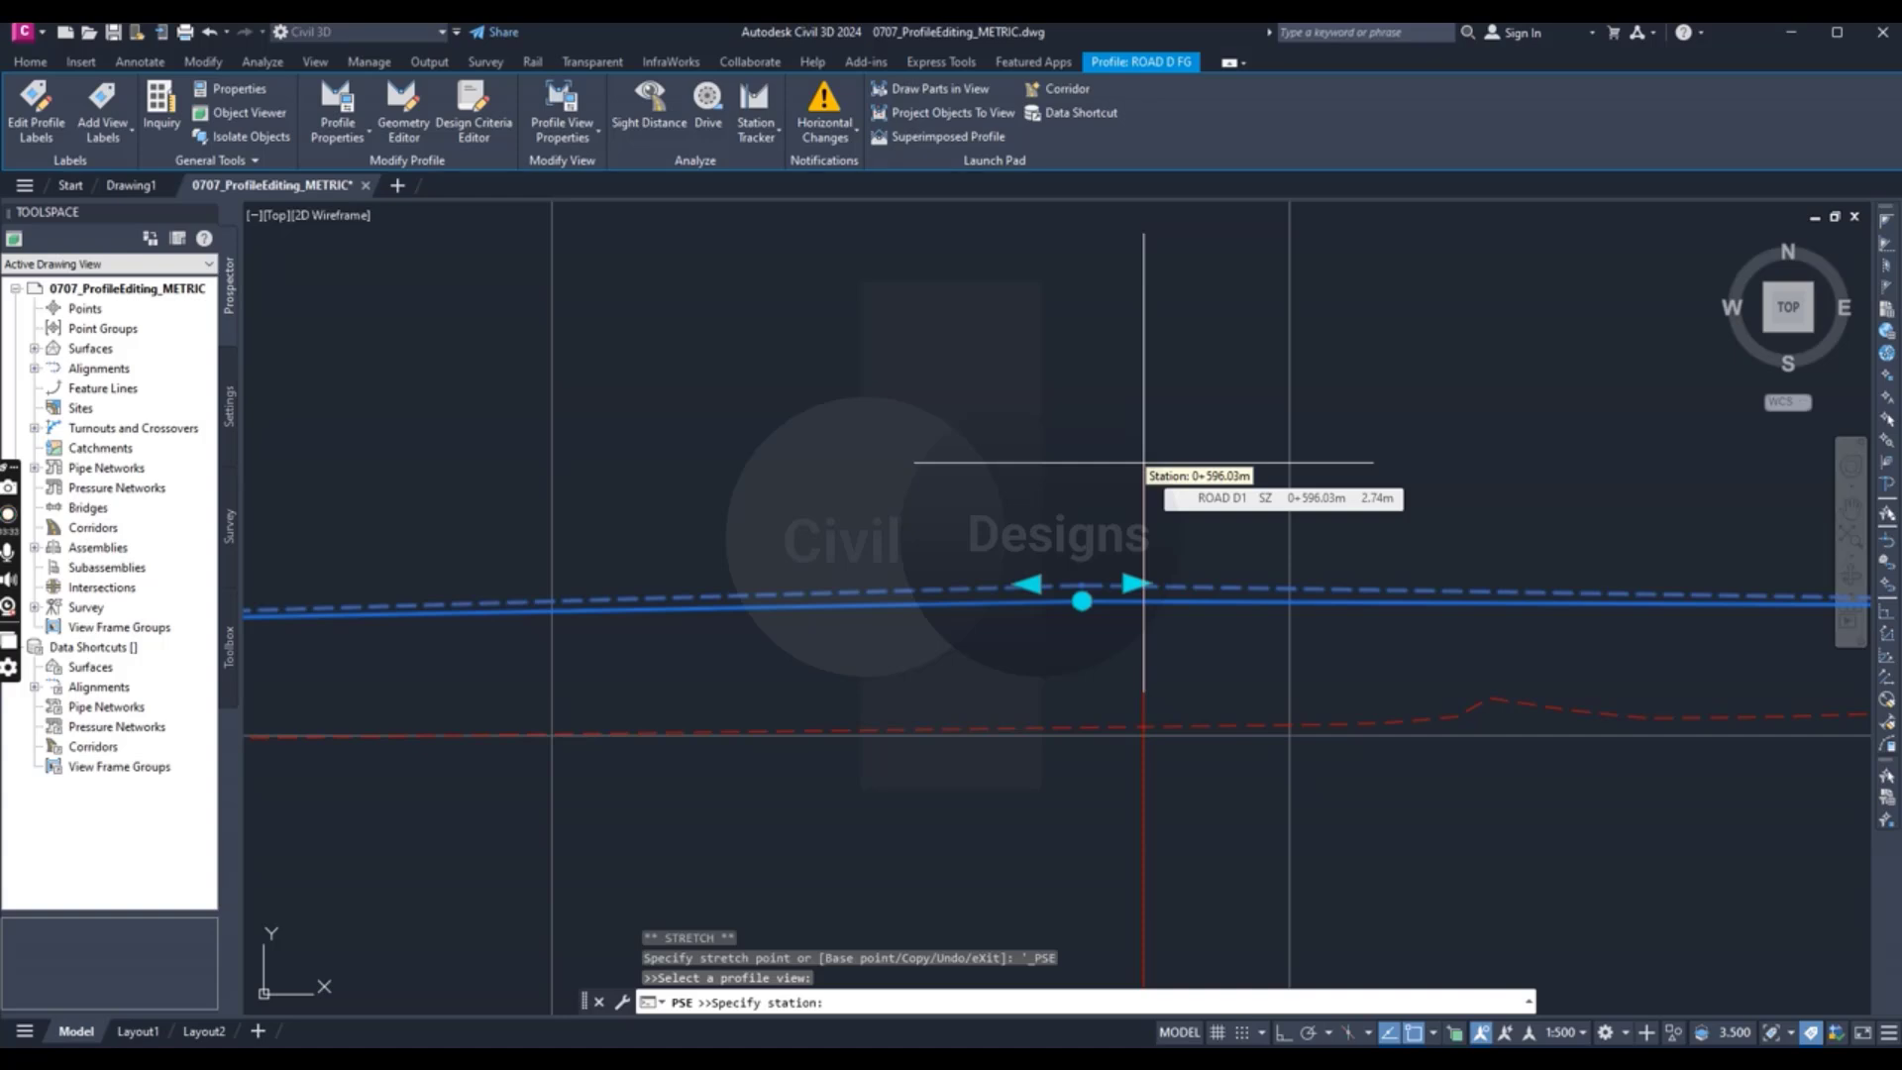
{"action": "type", "text": "60"}
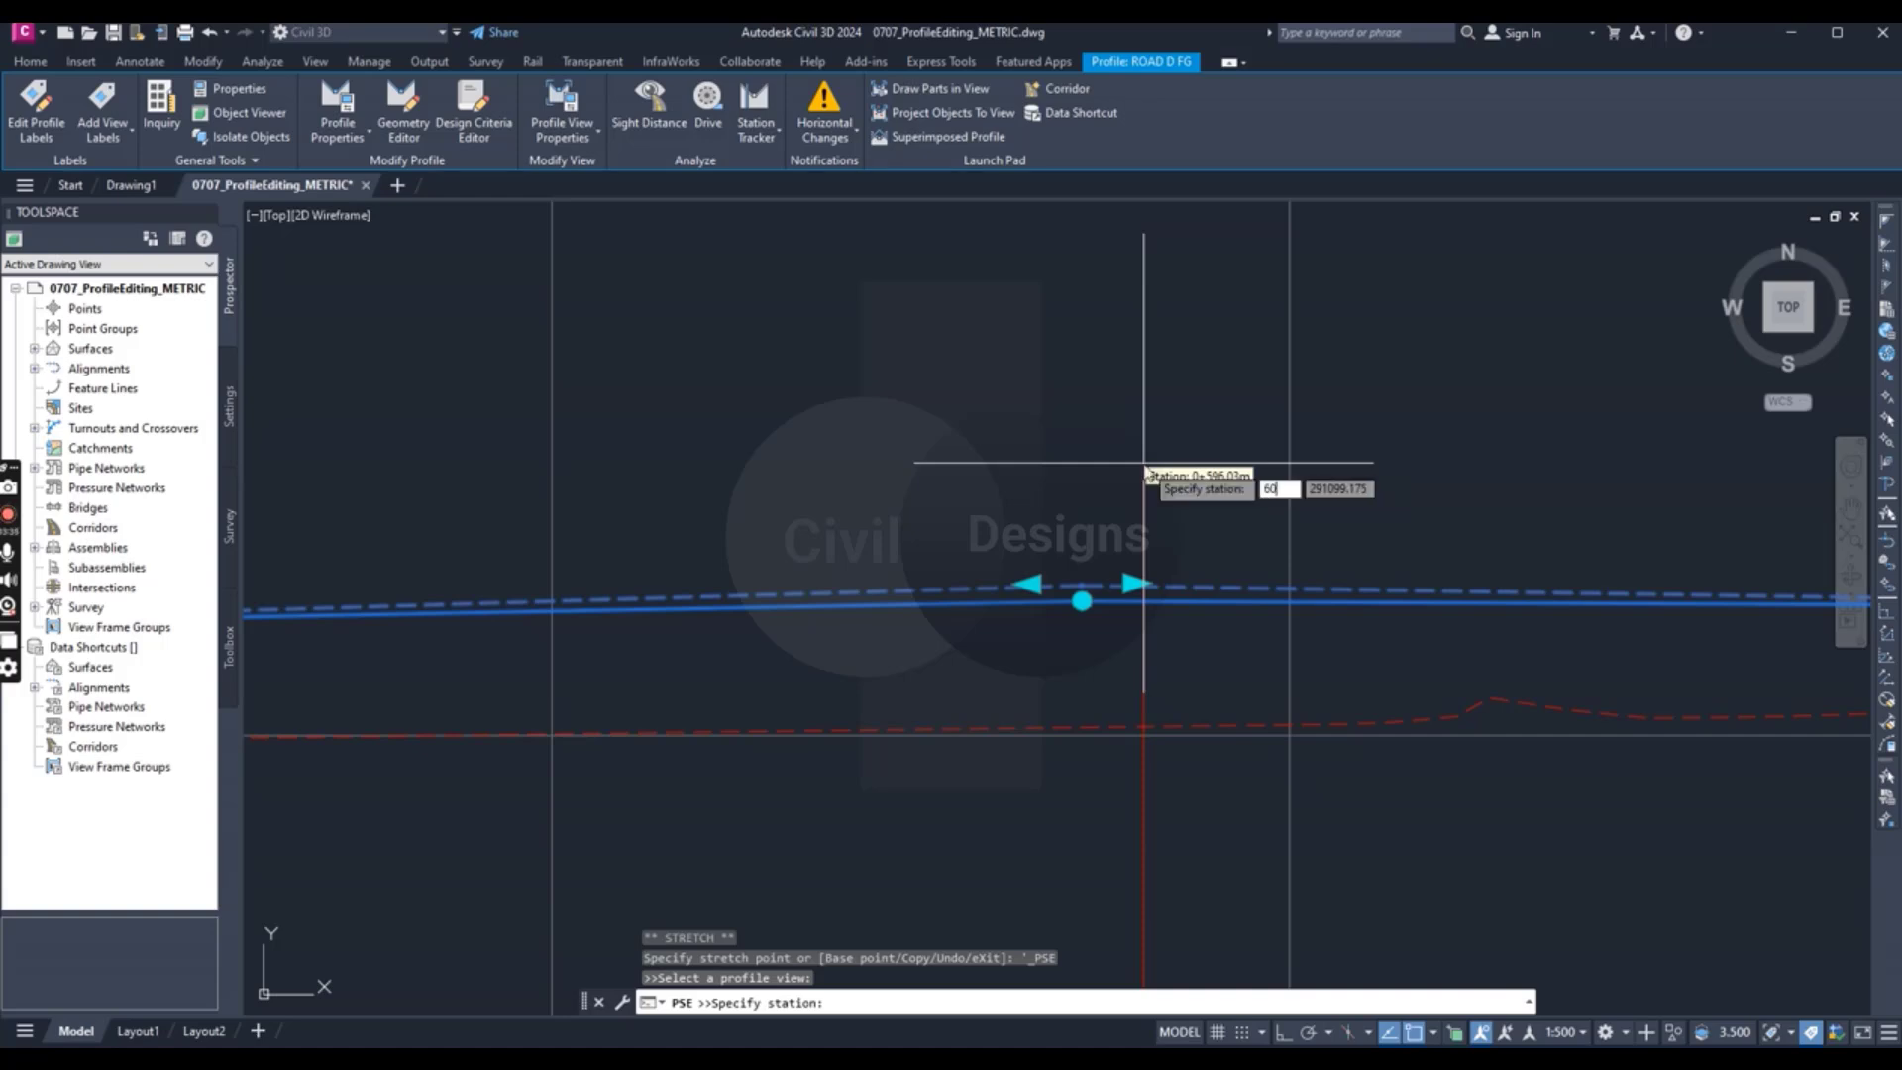
{"action": "type", "text": "1.98"}
{"action": "key", "text": "Return"}
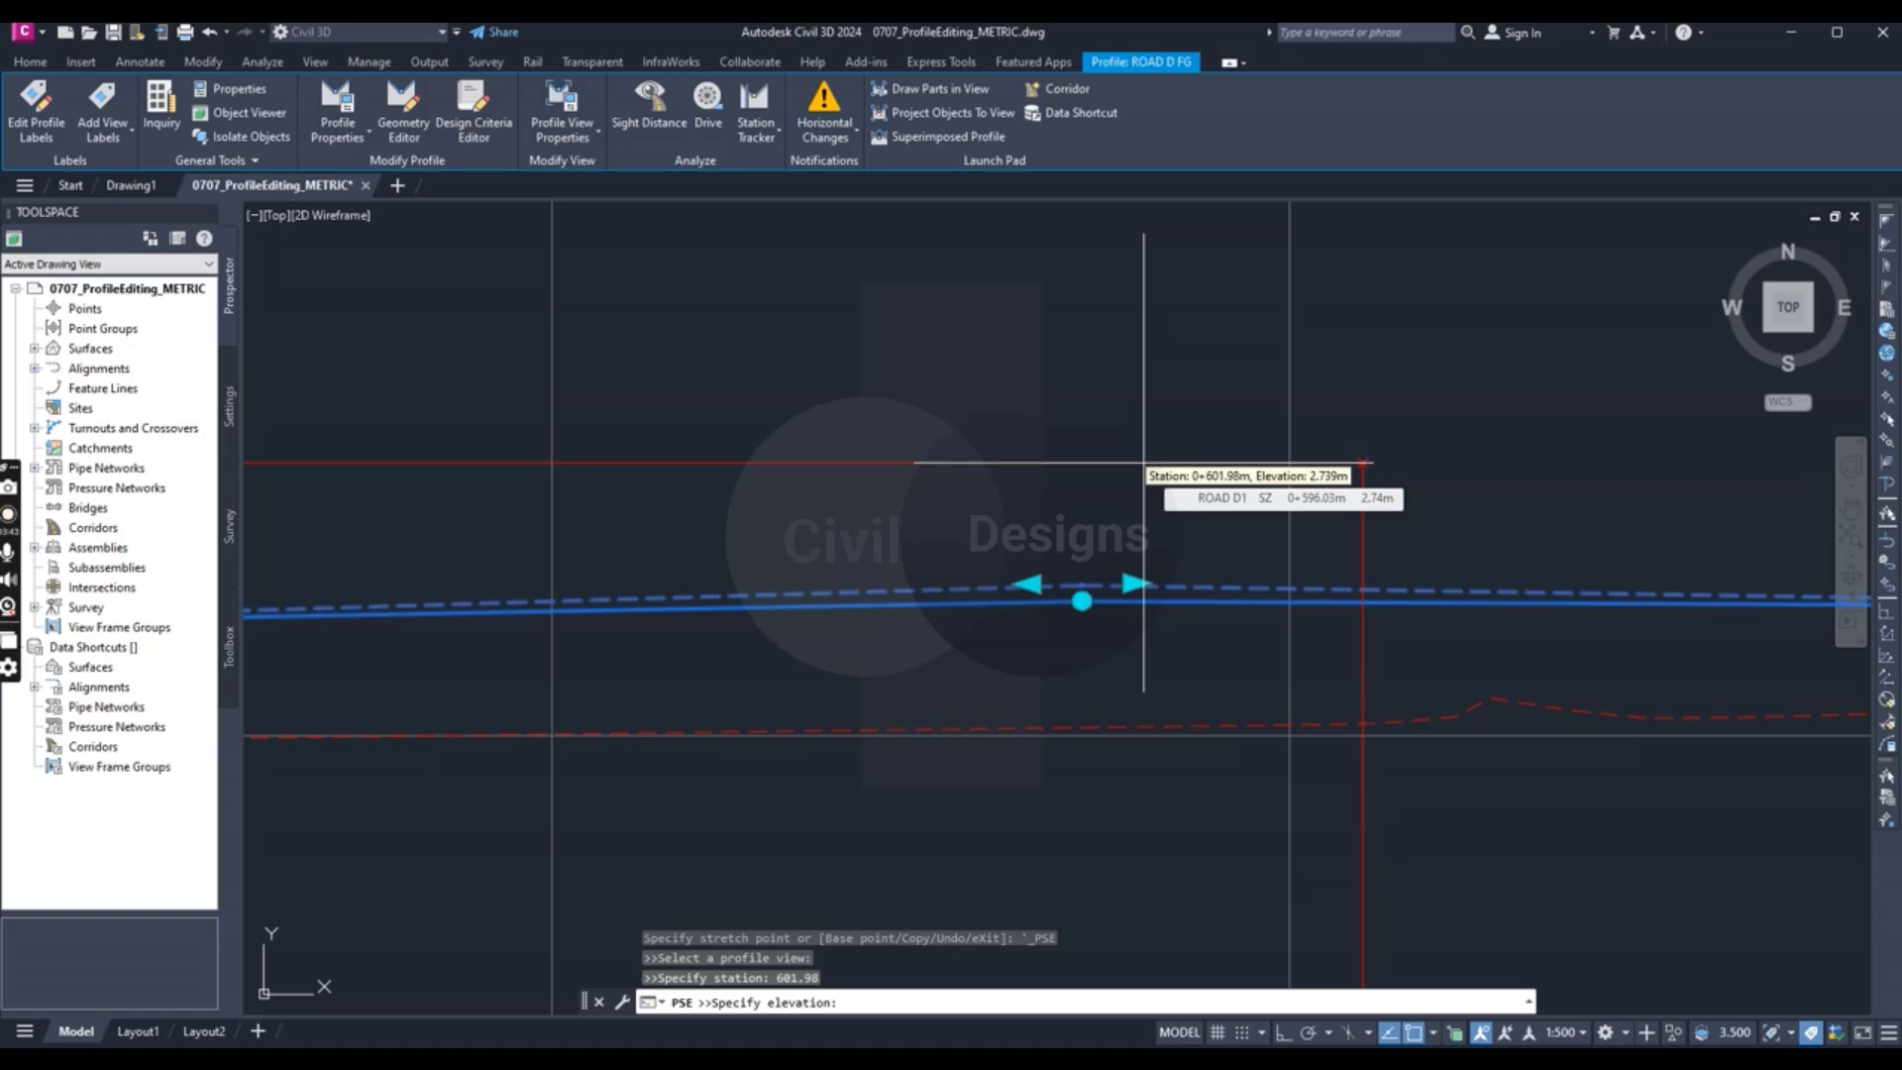
{"action": "type", "text": "2.2"}
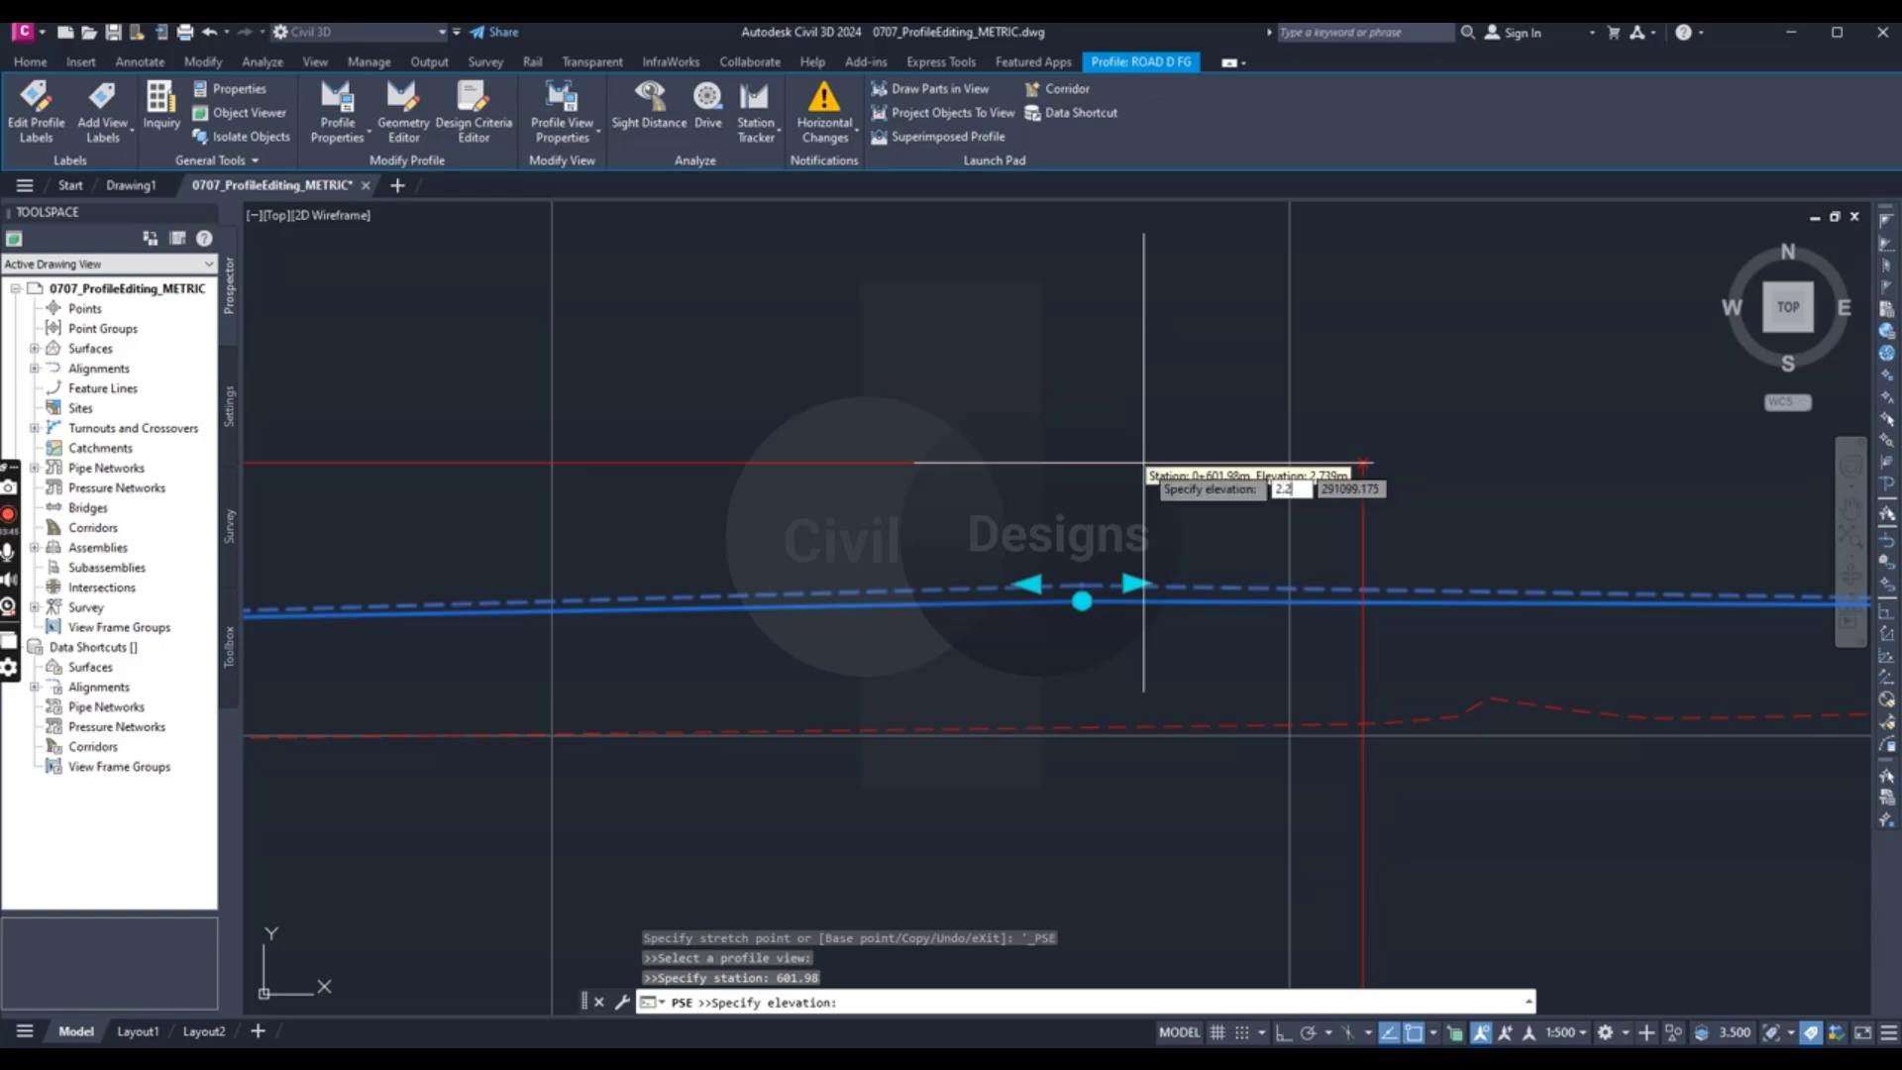
{"action": "type", "text": "86"}
{"action": "key", "text": "Return"}
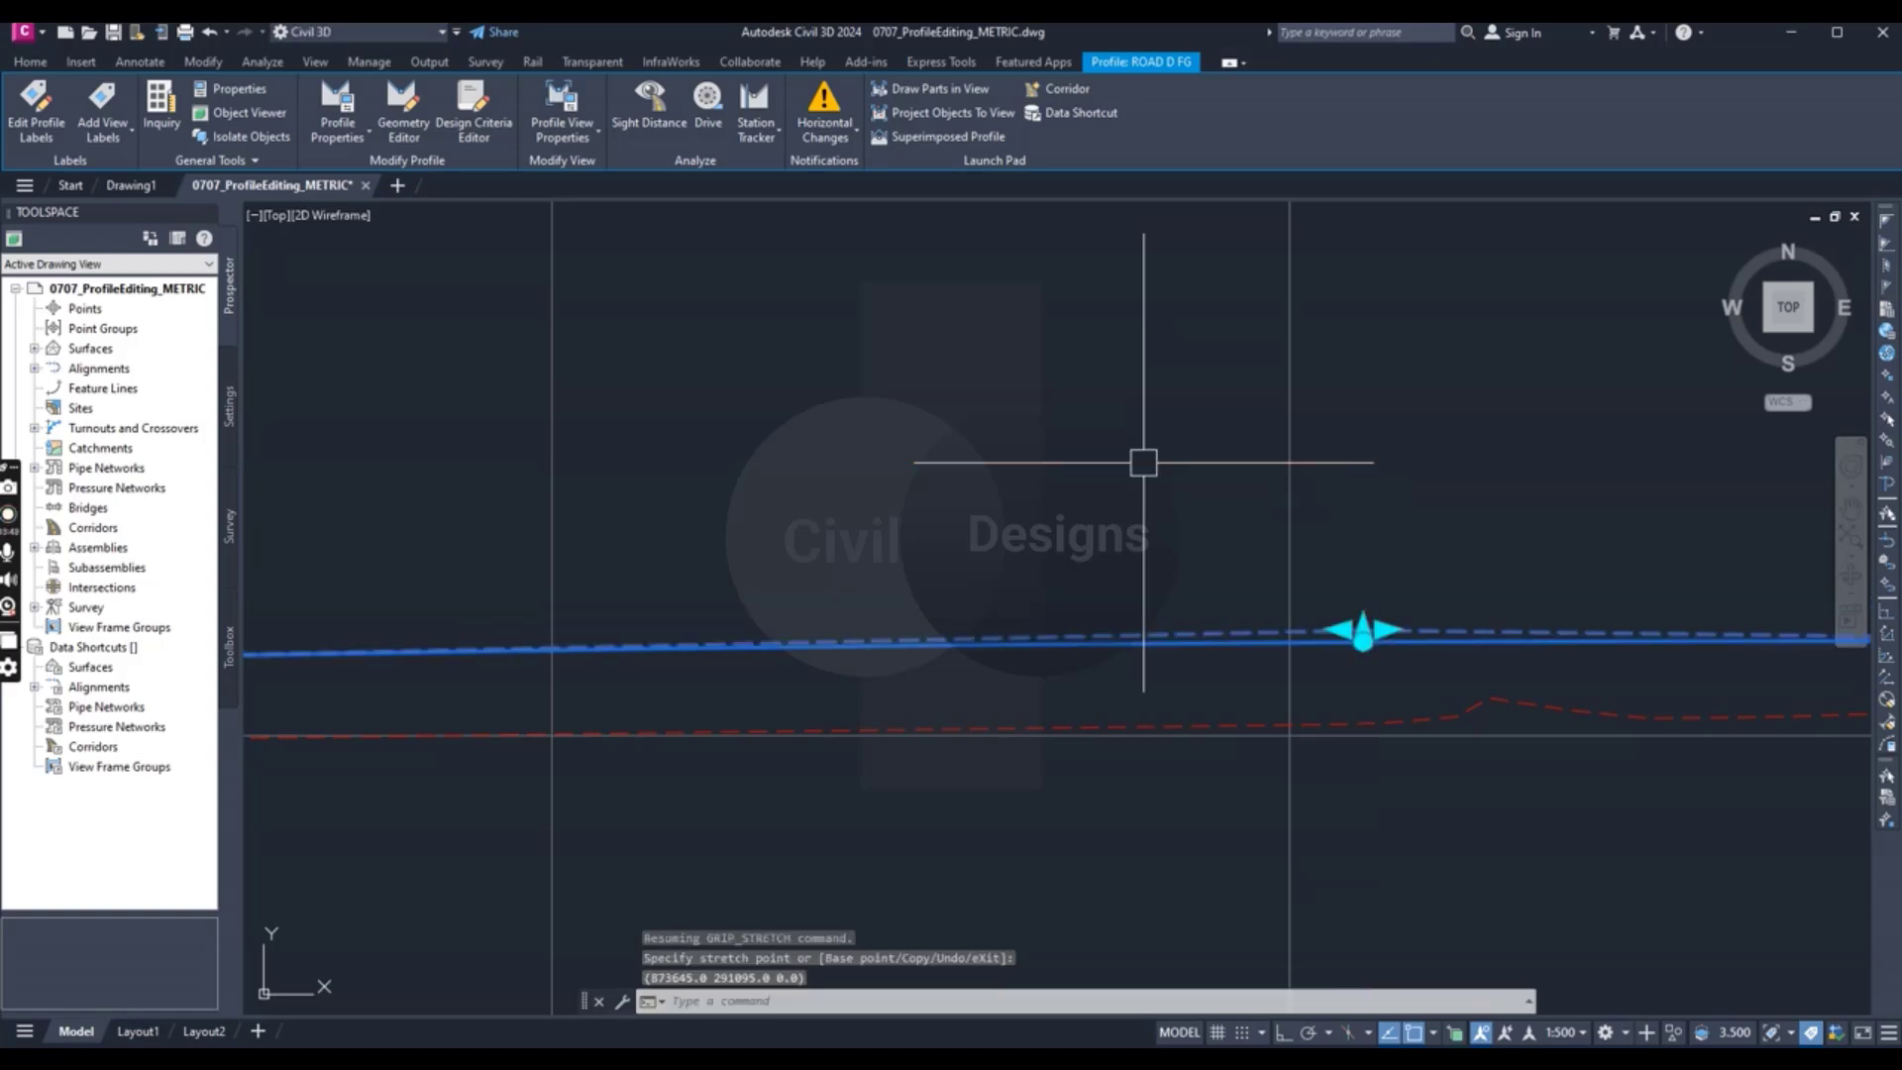
- Review the relocated crest curve, checking its PVI station and elevation in the curve label and its grips along the profile
{"action": "scroll", "coordinate": [1095, 500], "scroll_direction": "down", "scroll_amount": 2}
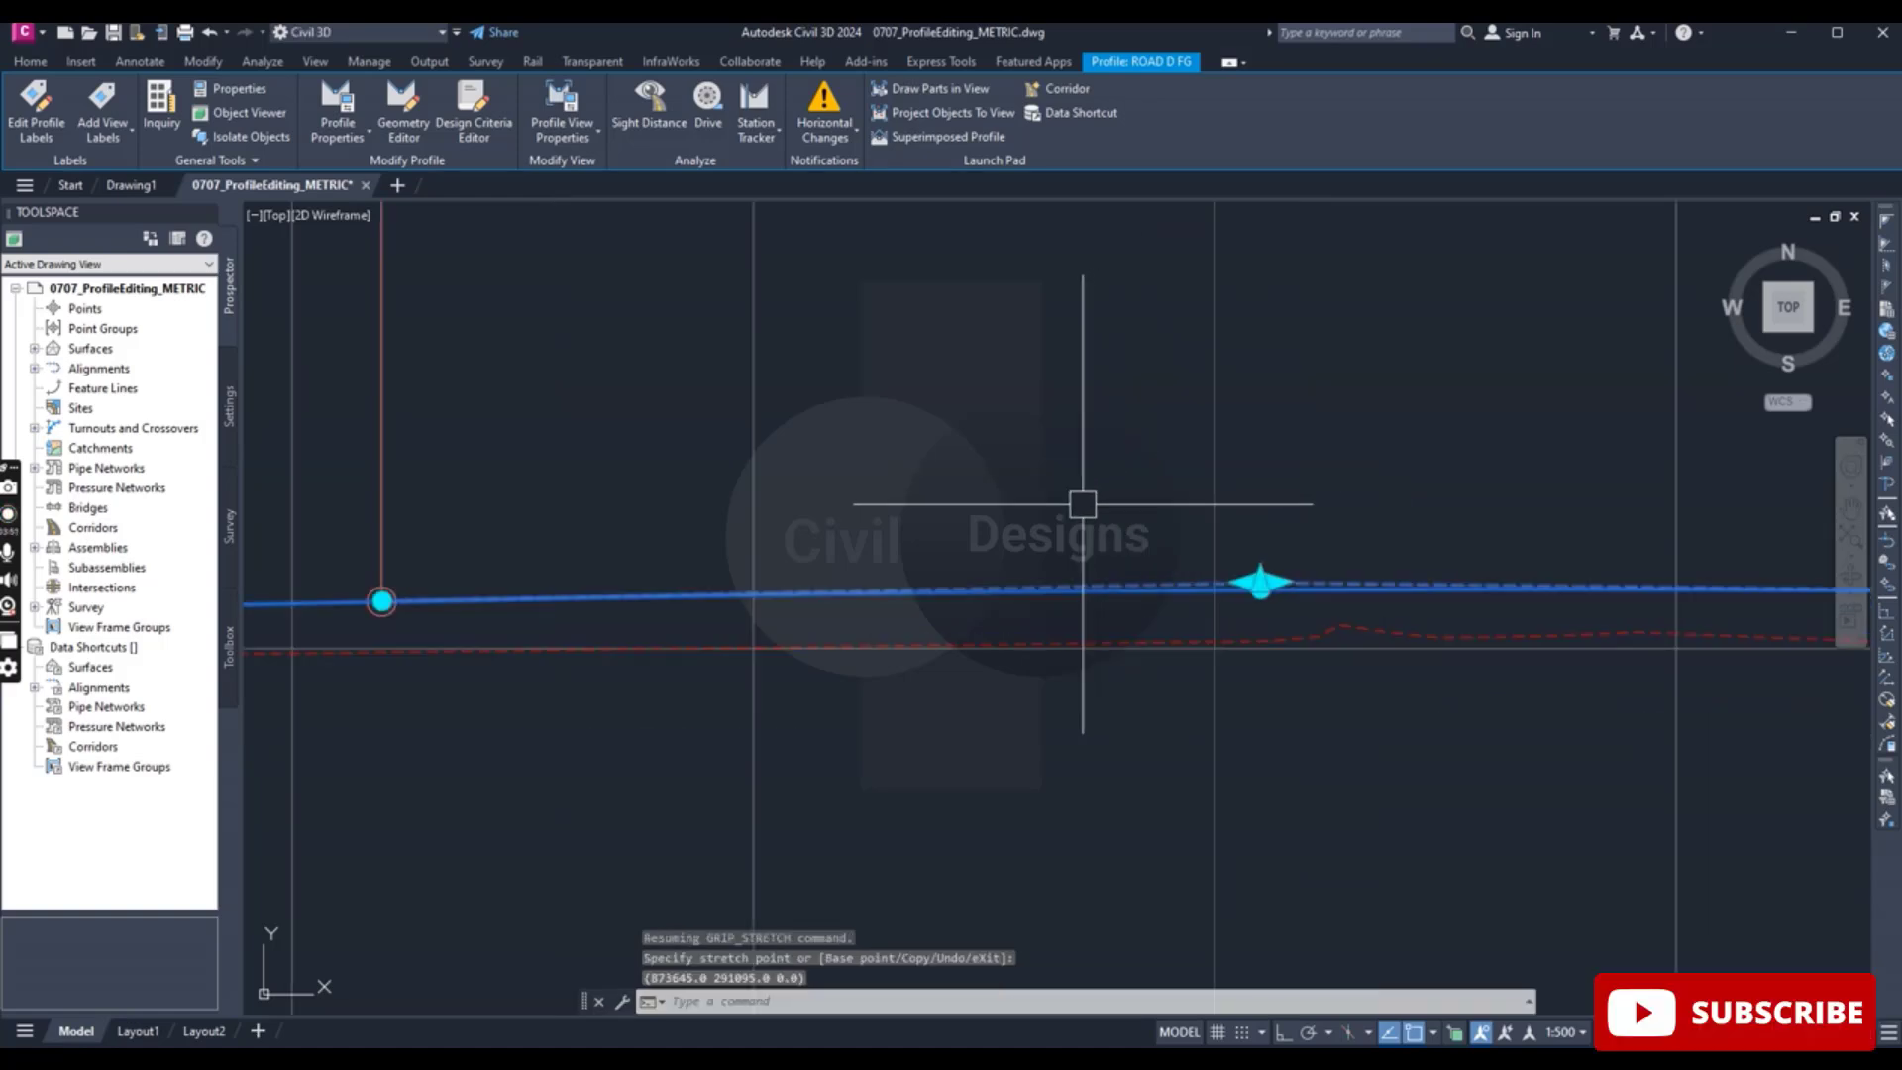
{"action": "scroll", "coordinate": [1263, 631], "scroll_direction": "down", "scroll_amount": 2}
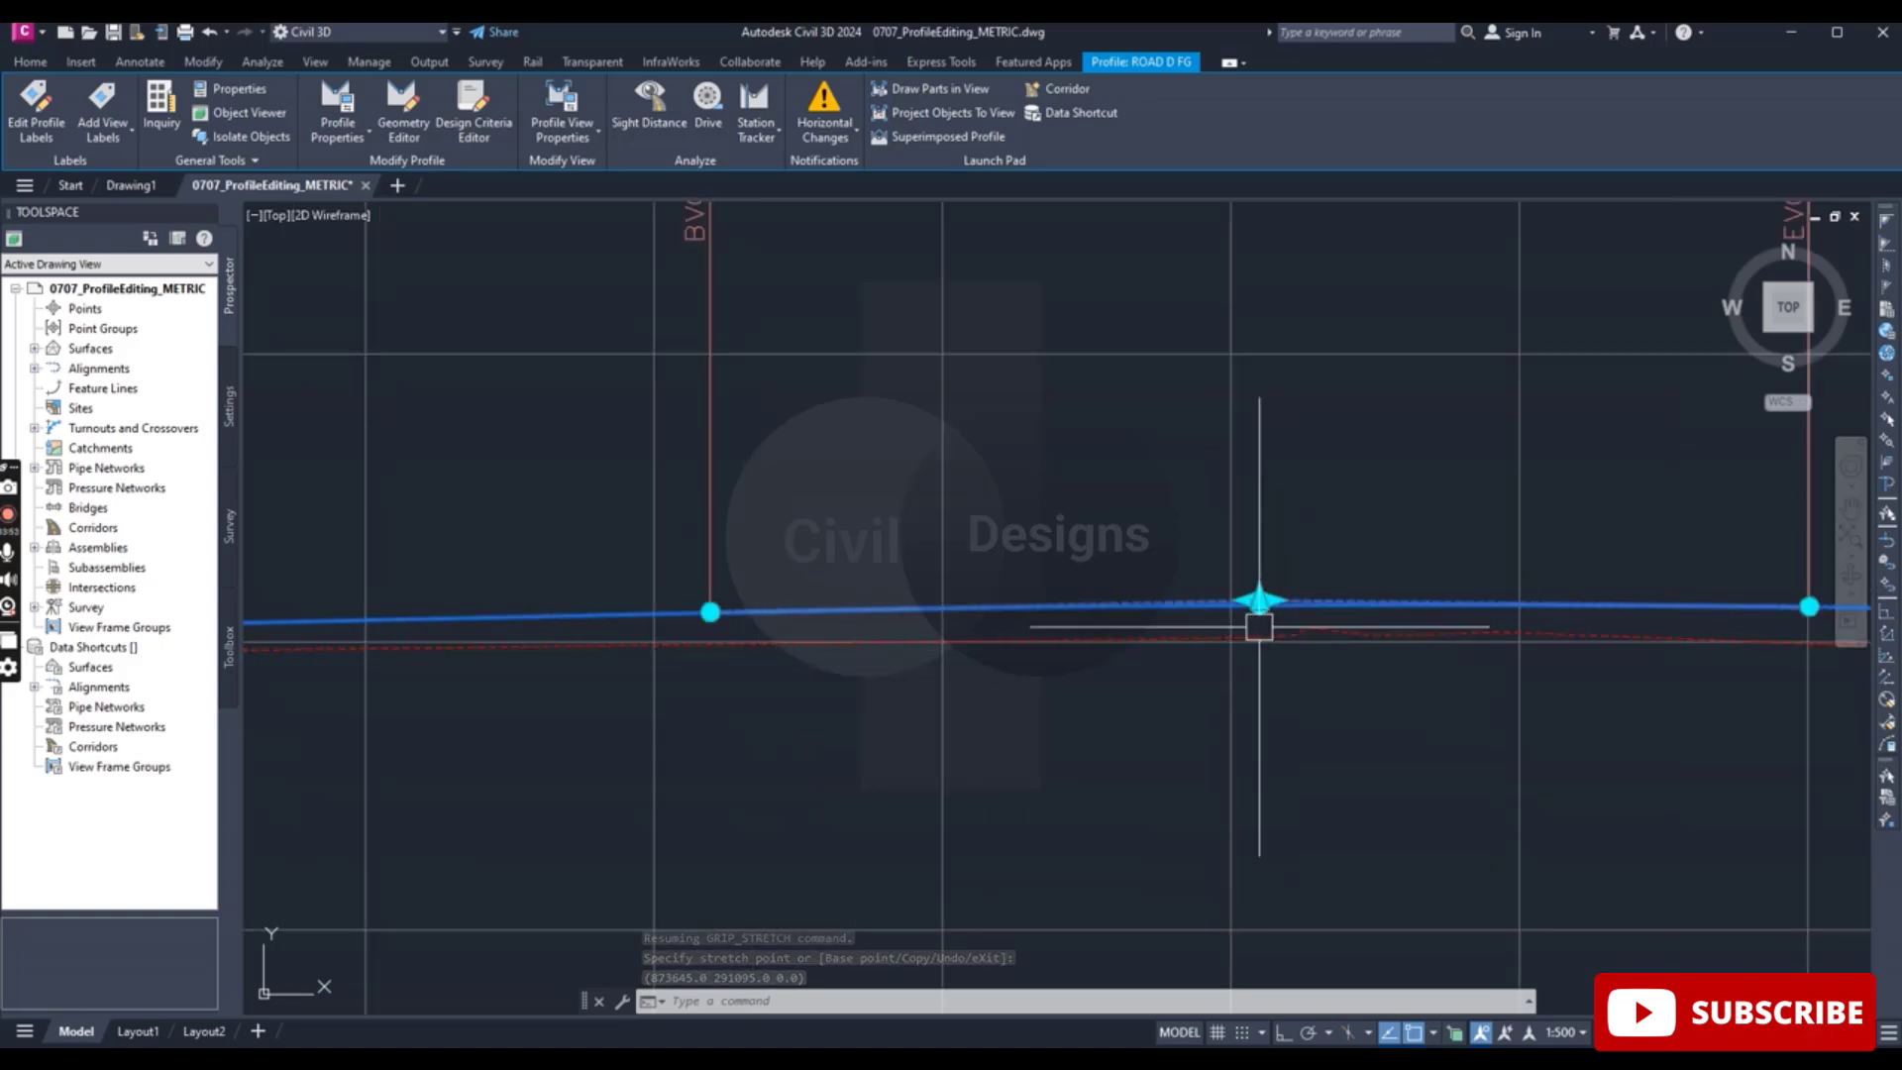
{"action": "scroll", "coordinate": [1257, 615], "scroll_direction": "down", "scroll_amount": 2}
{"action": "scroll", "coordinate": [1248, 666], "scroll_direction": "up", "scroll_amount": 2}
{"action": "scroll", "coordinate": [1235, 661], "scroll_direction": "down", "scroll_amount": 2}
{"action": "scroll", "coordinate": [1252, 323], "scroll_direction": "up", "scroll_amount": 2}
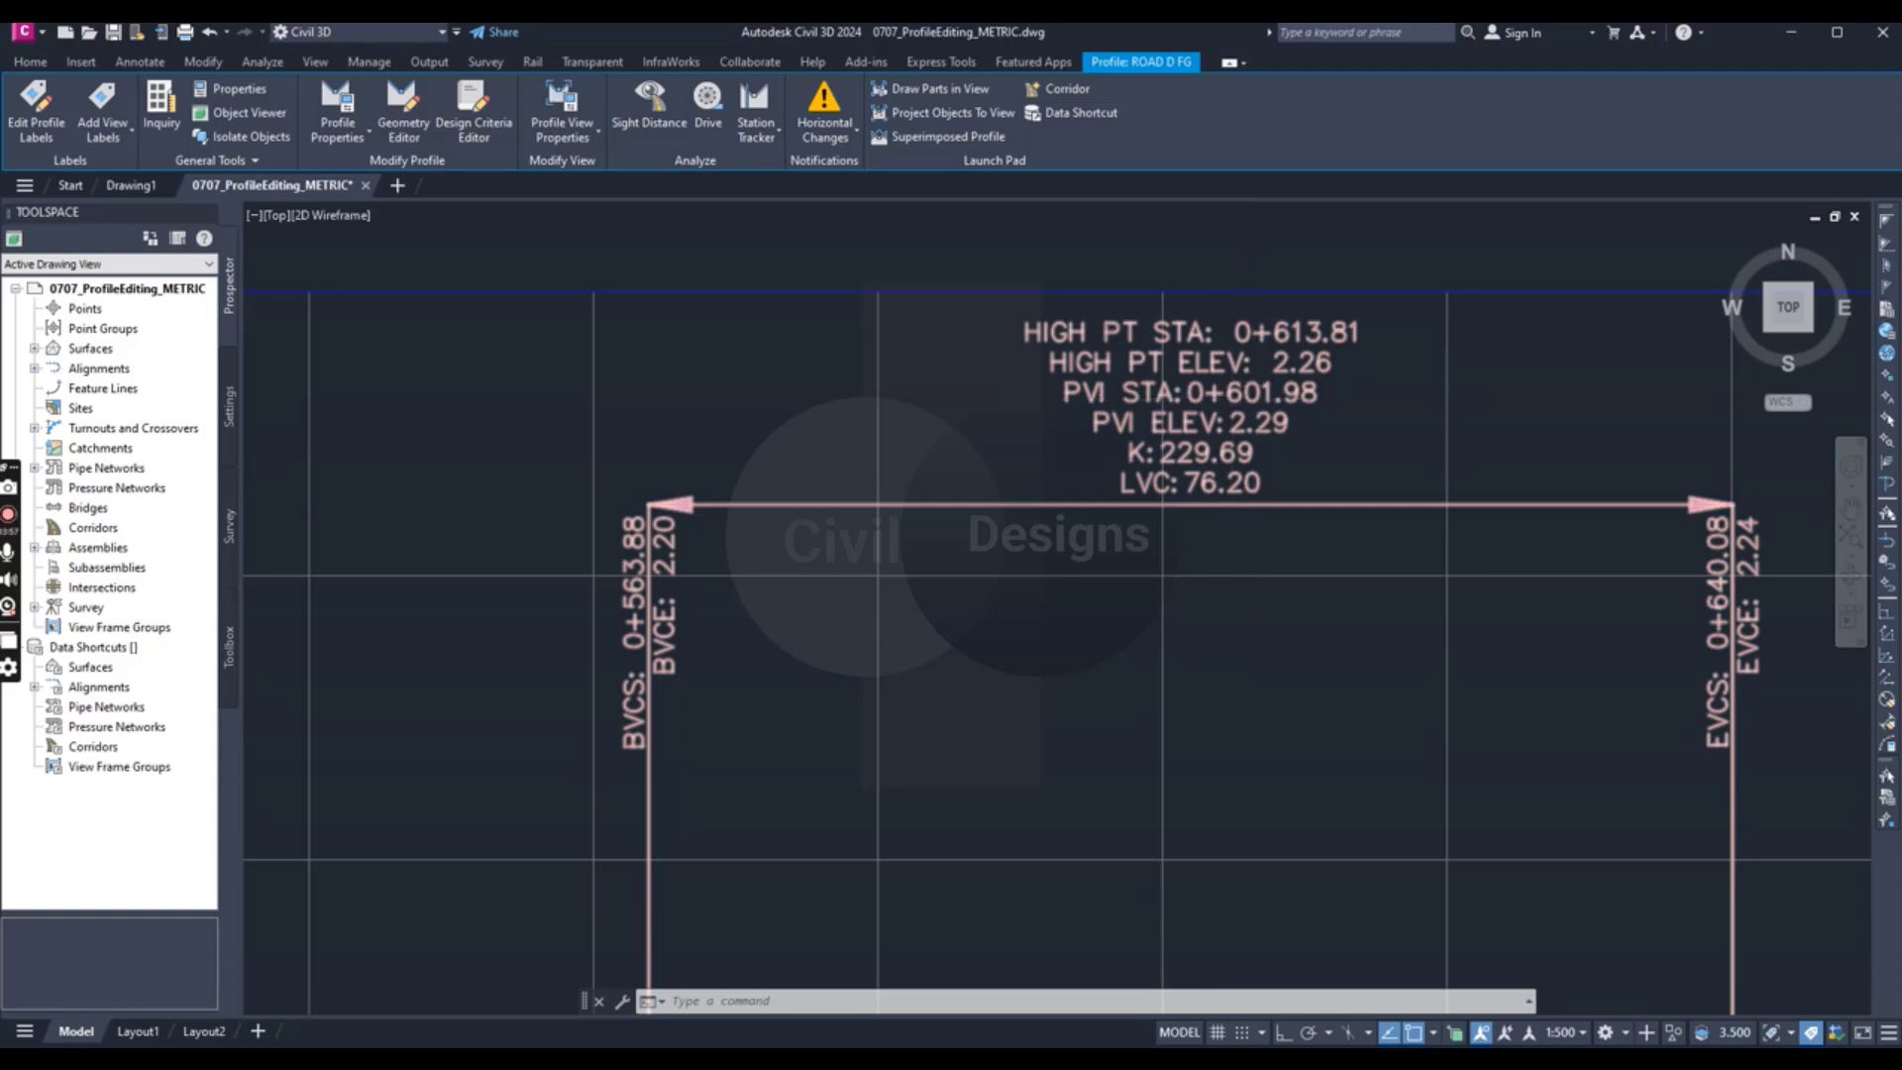
{"action": "scroll", "coordinate": [1247, 397], "scroll_direction": "down", "scroll_amount": 1}
{"action": "scroll", "coordinate": [1246, 397], "scroll_direction": "up", "scroll_amount": 1}
{"action": "scroll", "coordinate": [1244, 388], "scroll_direction": "down", "scroll_amount": 2}
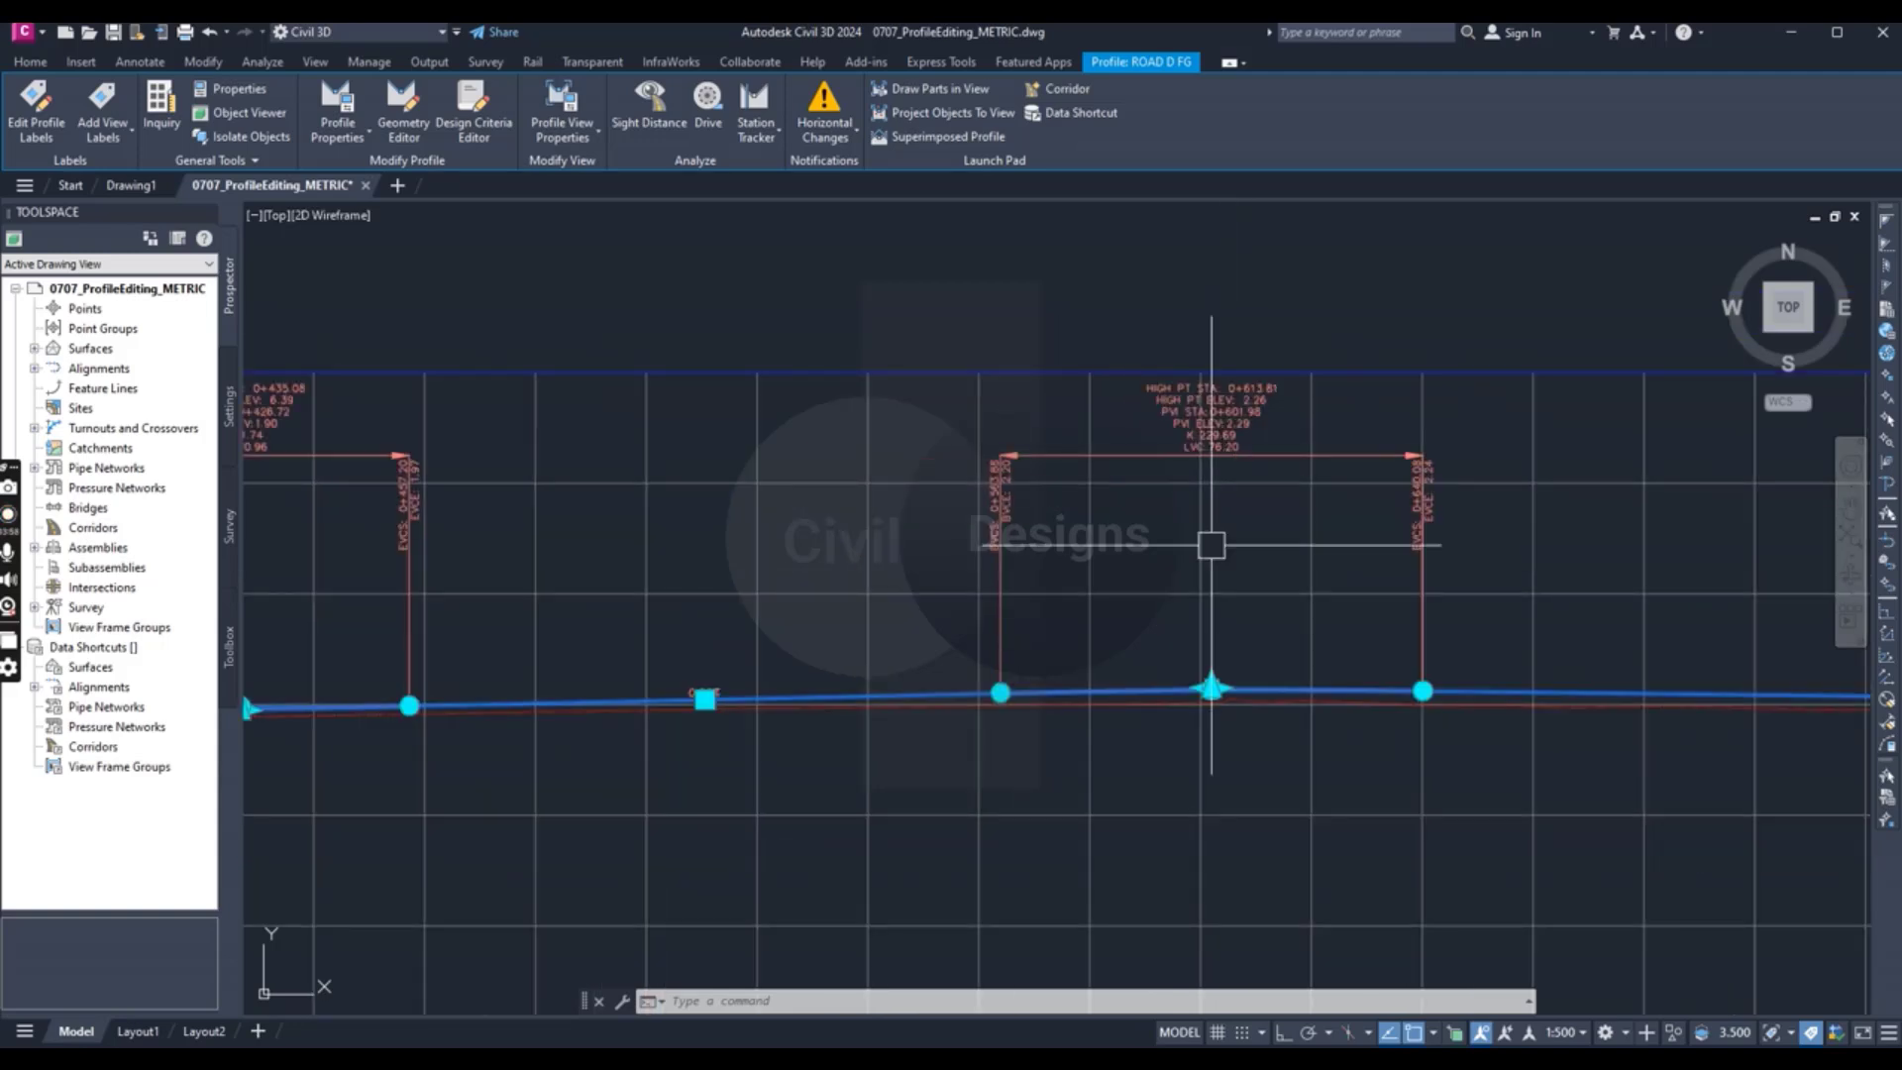
{"action": "scroll", "coordinate": [1210, 709], "scroll_direction": "up", "scroll_amount": 4}
{"action": "scroll", "coordinate": [1209, 551], "scroll_direction": "up", "scroll_amount": 2}
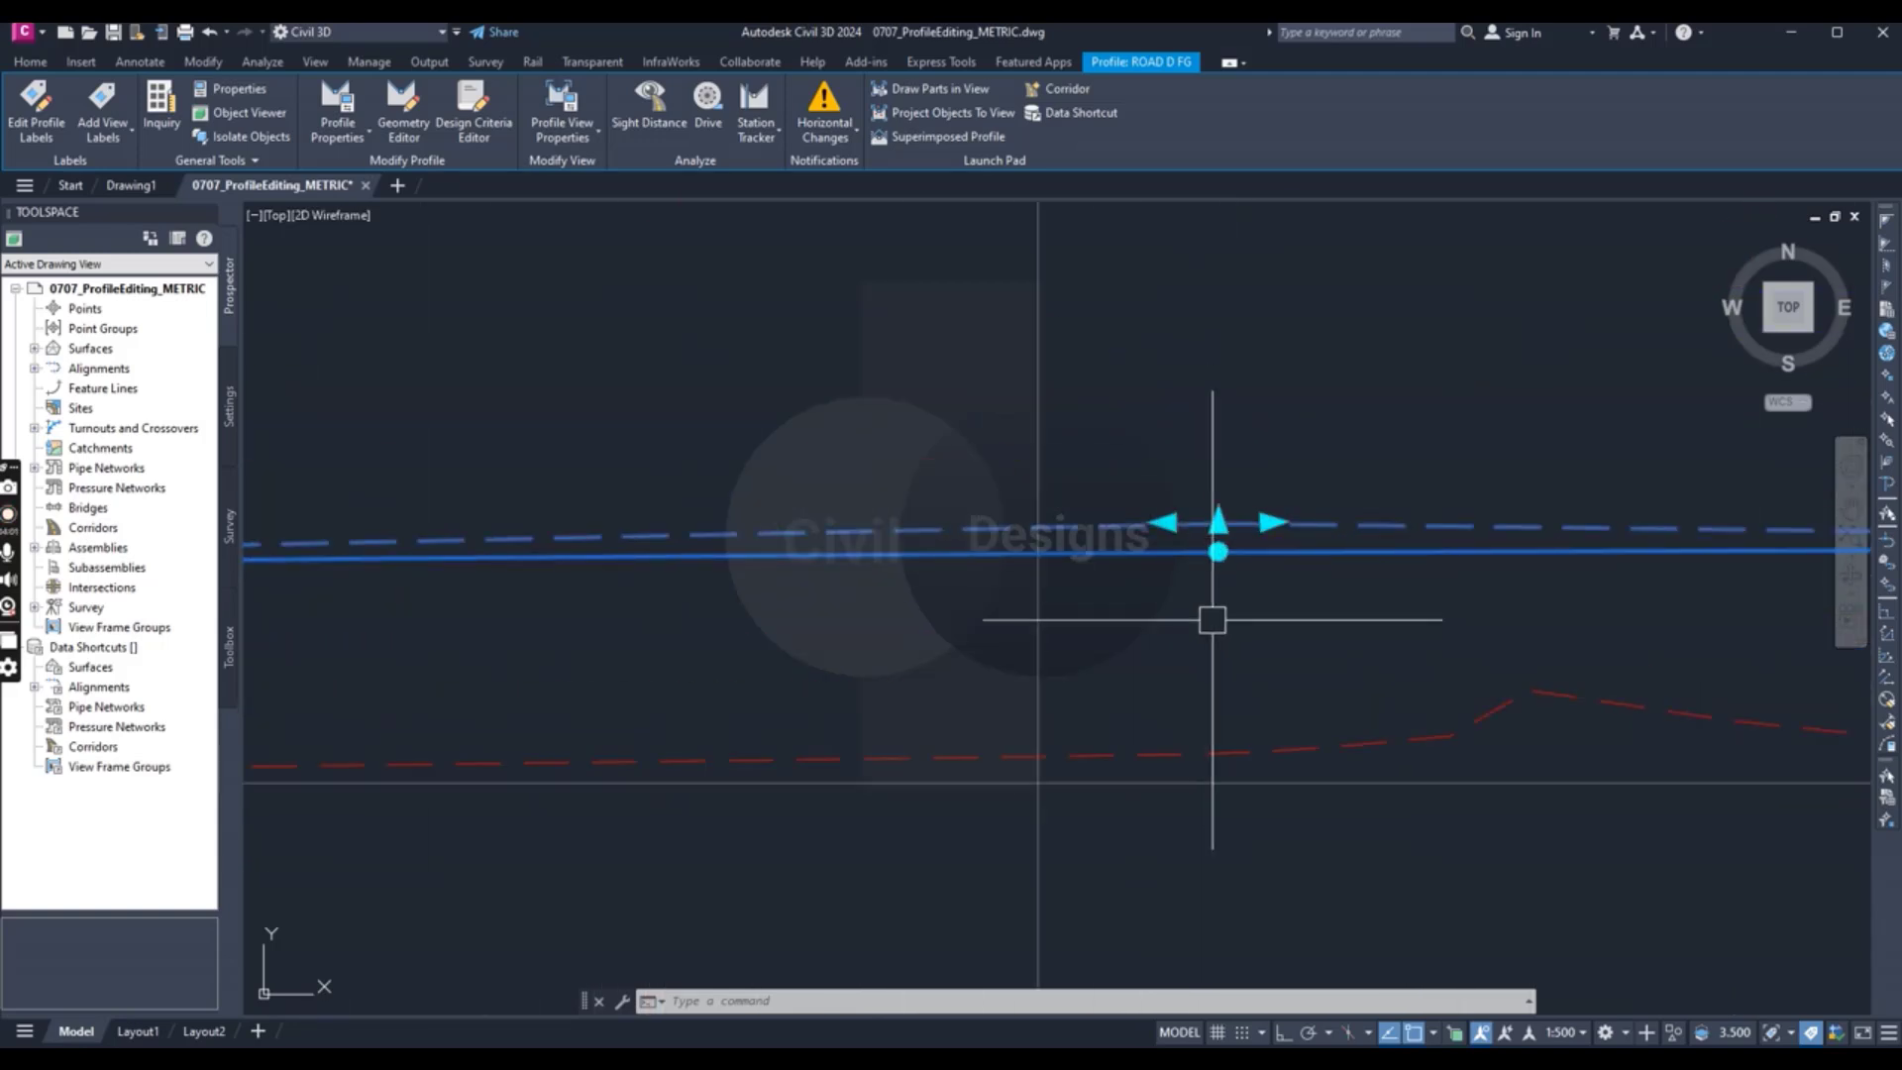
{"action": "scroll", "coordinate": [1213, 622], "scroll_direction": "down", "scroll_amount": 2}
{"action": "scroll", "coordinate": [1212, 622], "scroll_direction": "down", "scroll_amount": 2}
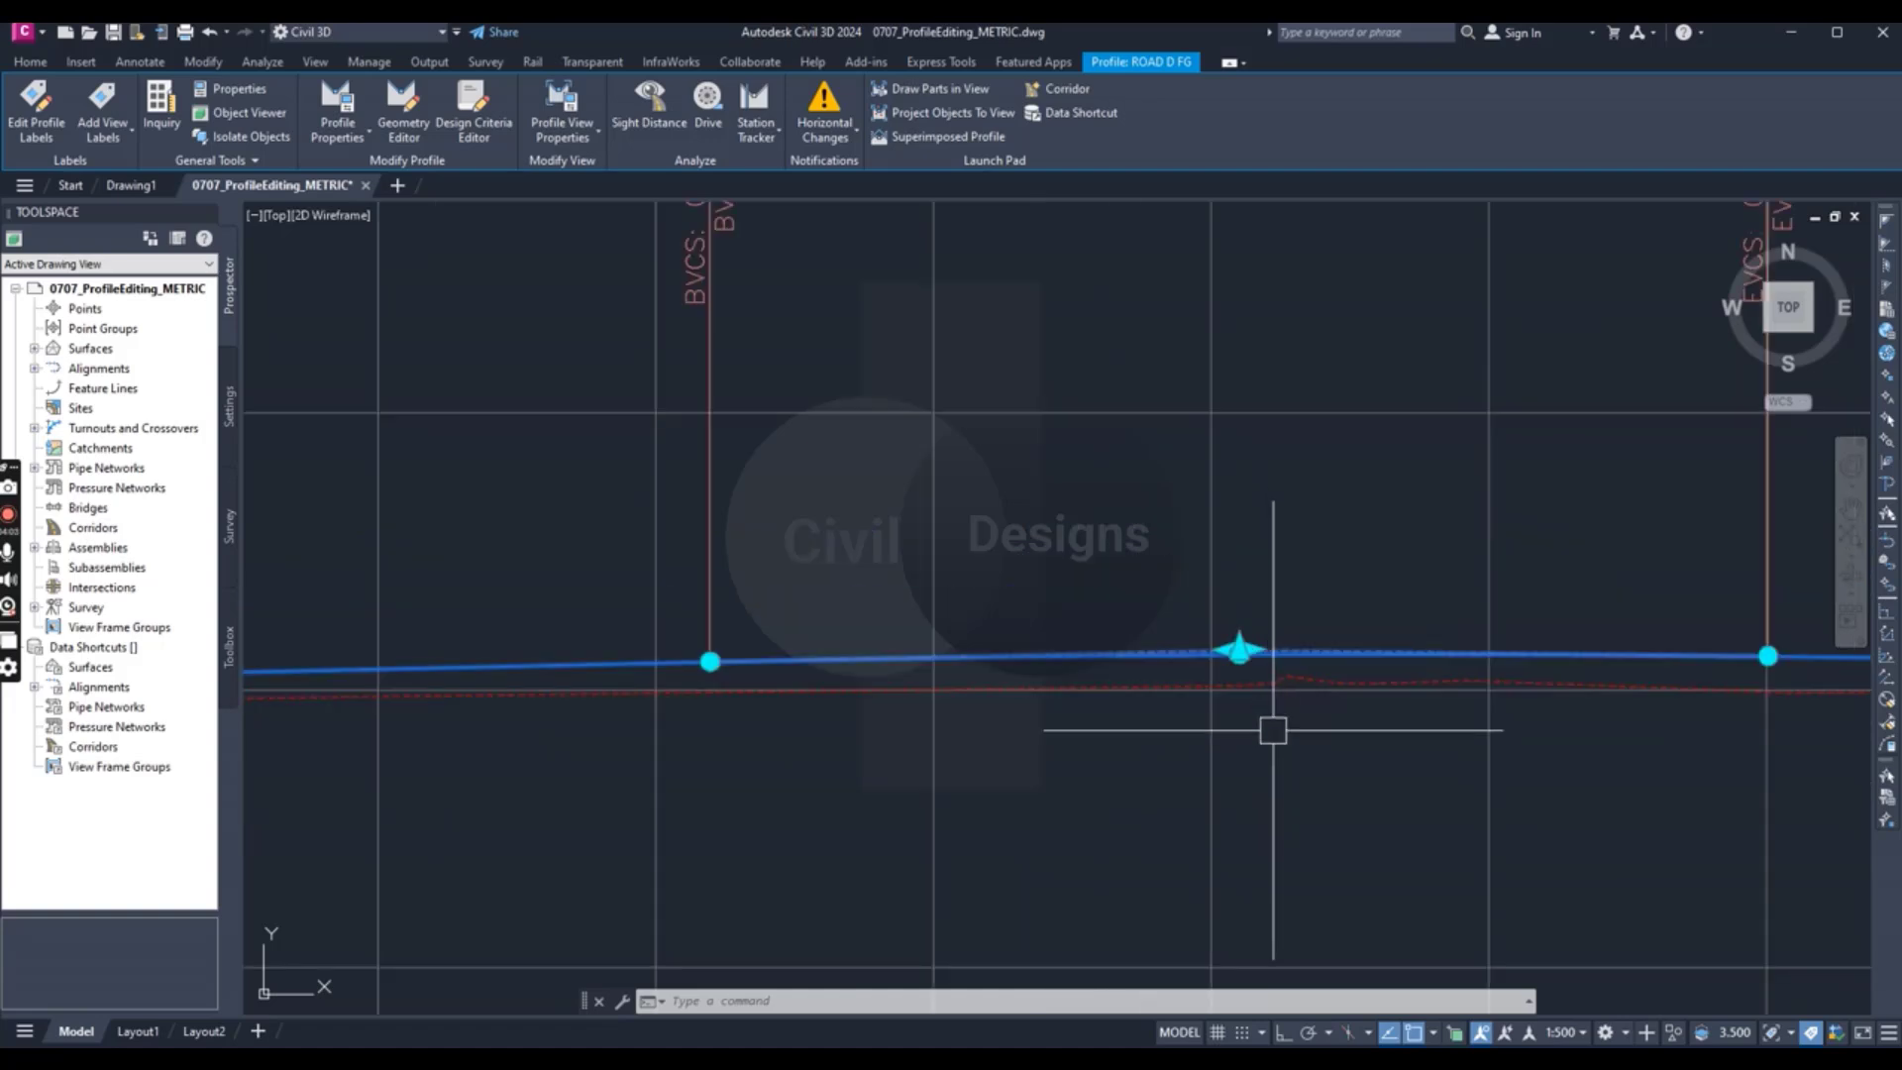
{"action": "scroll", "coordinate": [1274, 730], "scroll_direction": "down", "scroll_amount": 1}
{"action": "scroll", "coordinate": [1274, 730], "scroll_direction": "down", "scroll_amount": 1}
{"action": "scroll", "coordinate": [1257, 713], "scroll_direction": "up", "scroll_amount": 3}
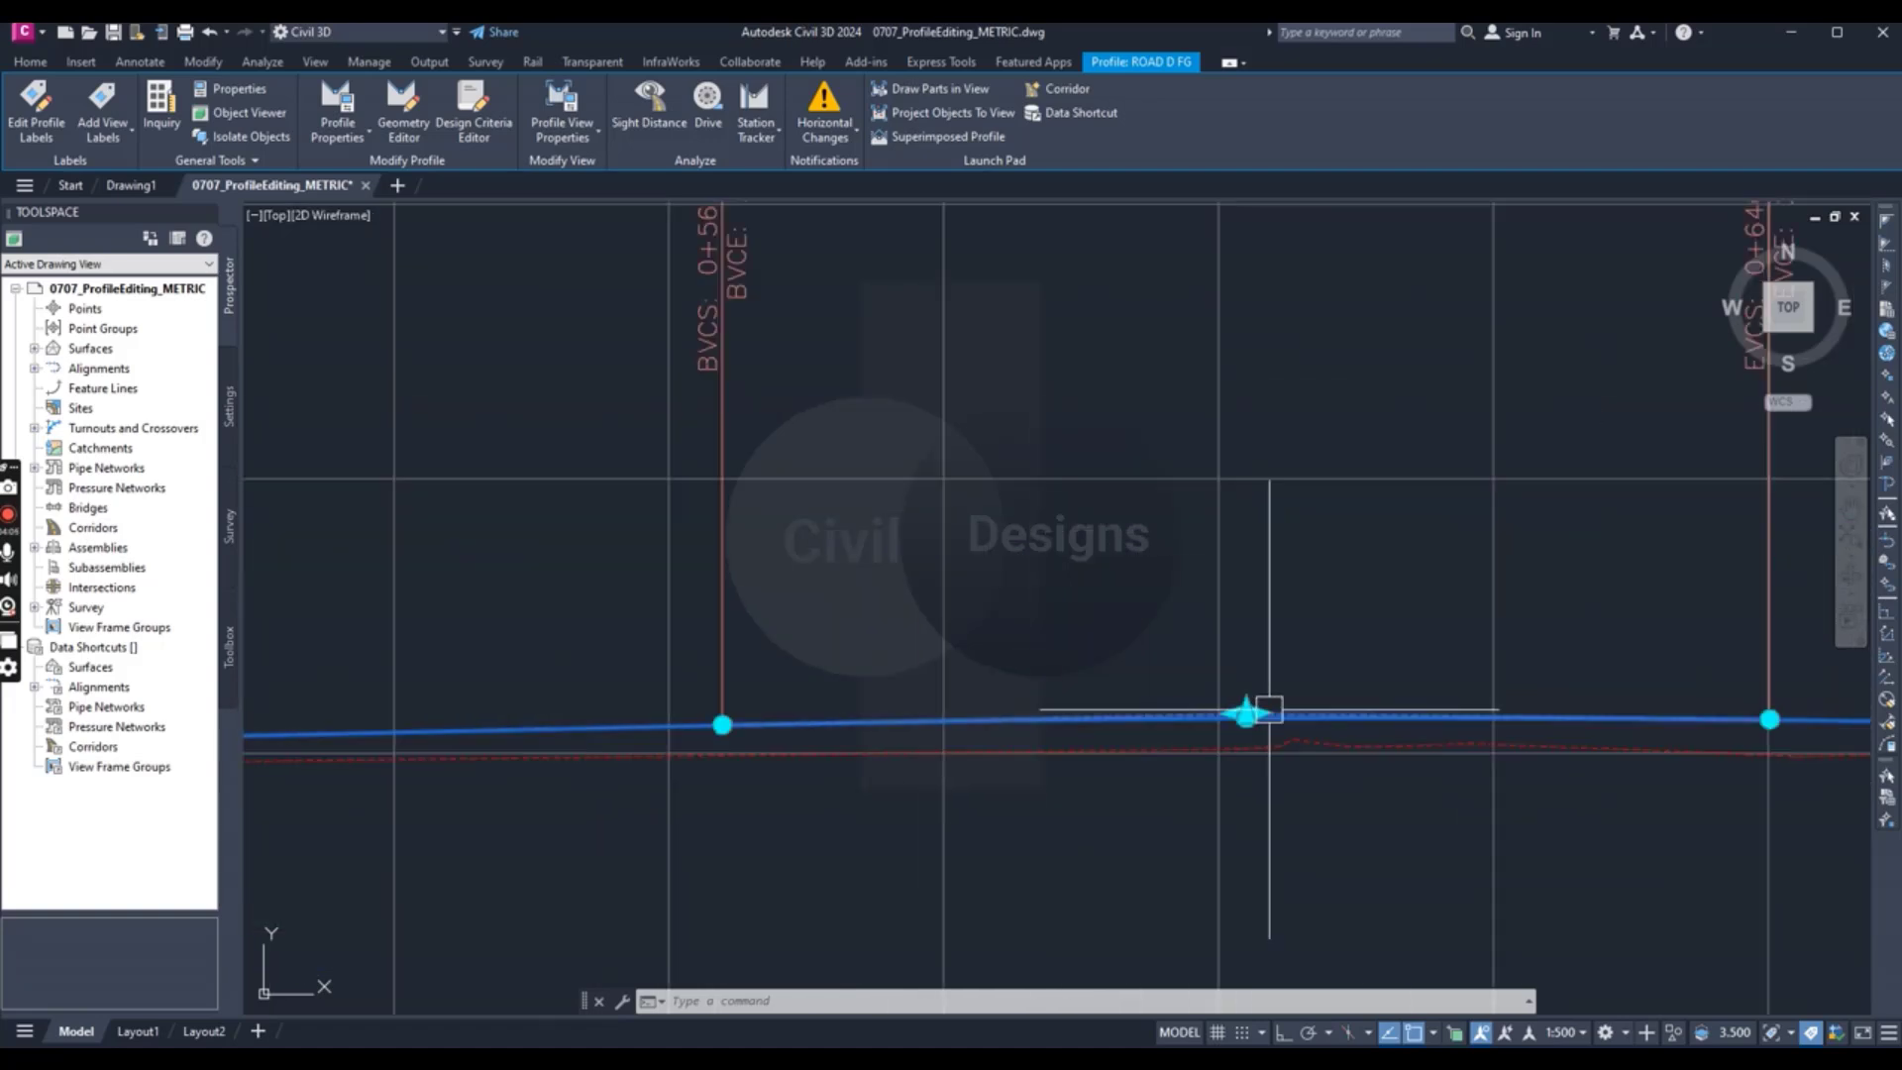
{"action": "scroll", "coordinate": [1307, 688], "scroll_direction": "down", "scroll_amount": 3}
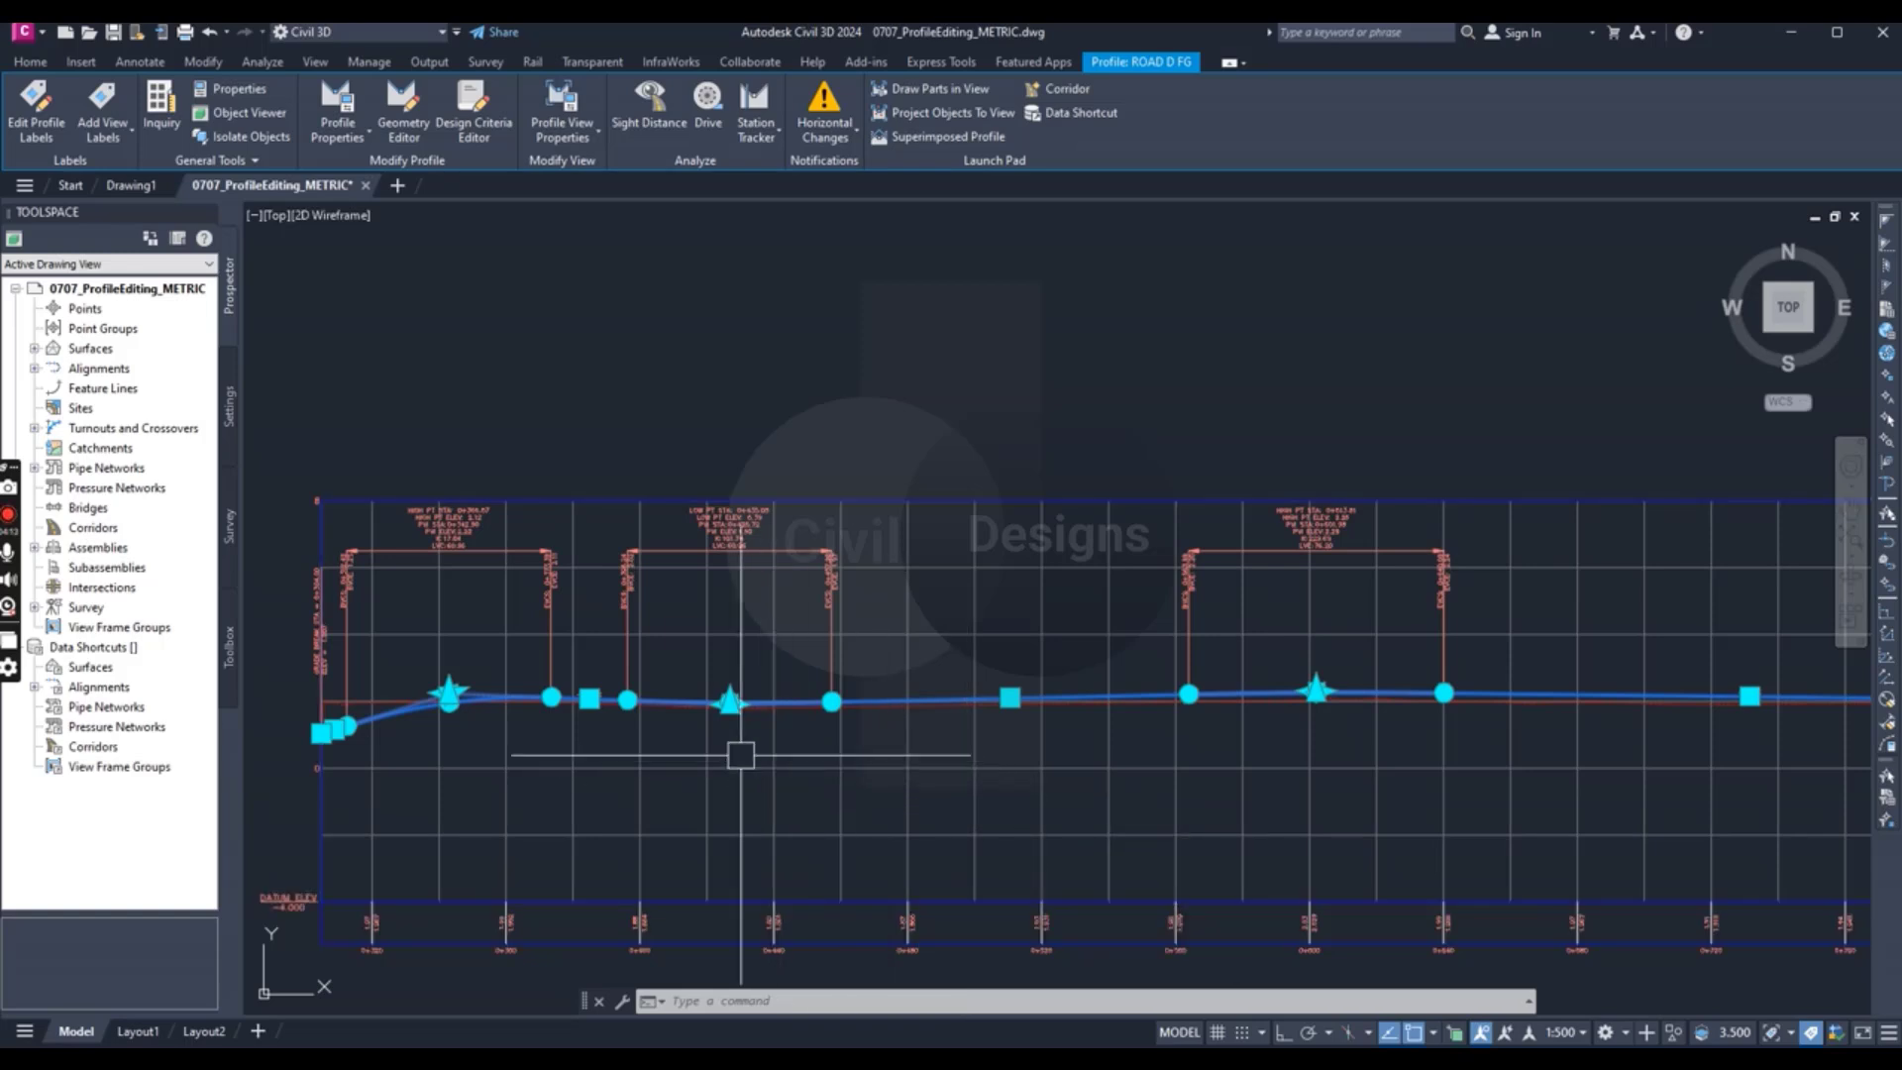
- Move the PVI of the sag curve, second from the profile's start, to station 434.34 with dynamic input, keeping its elevation
{"action": "scroll", "coordinate": [728, 701], "scroll_direction": "up", "scroll_amount": 4}
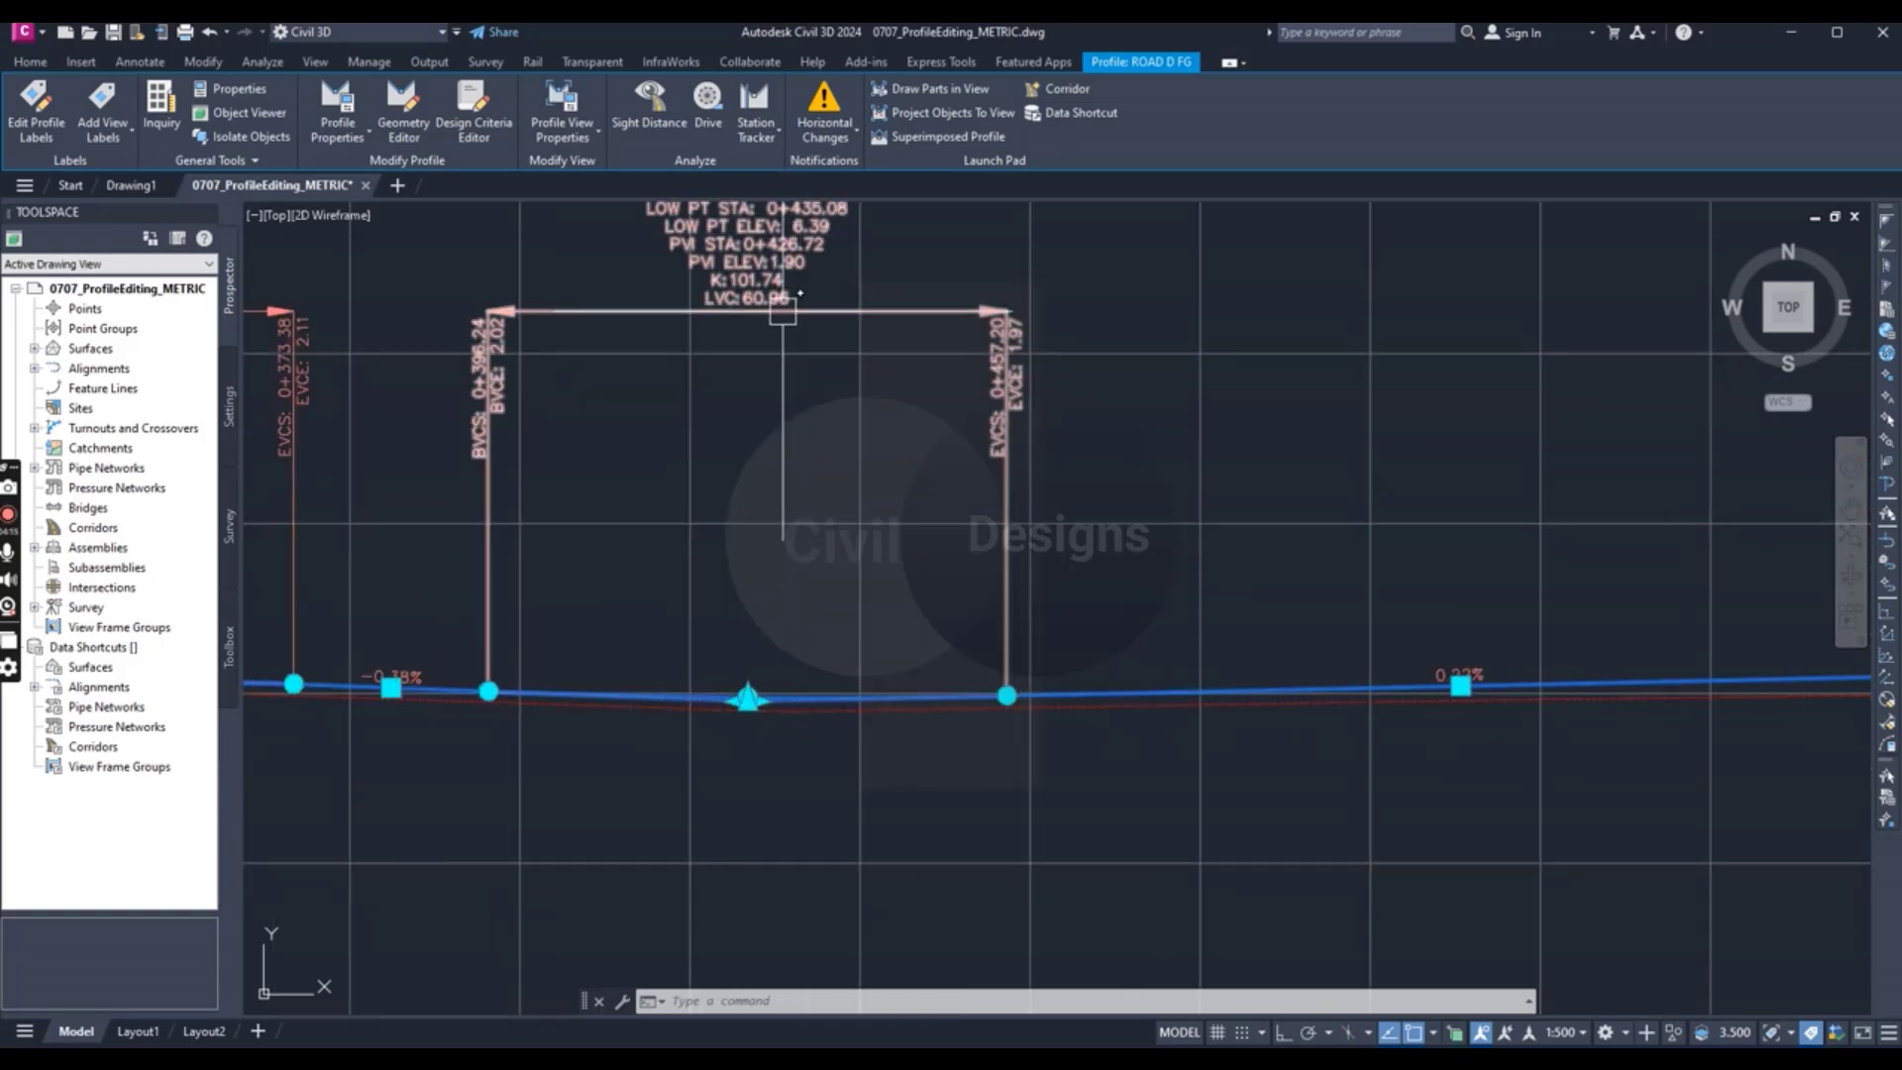
{"action": "scroll", "coordinate": [805, 329], "scroll_direction": "up", "scroll_amount": 4}
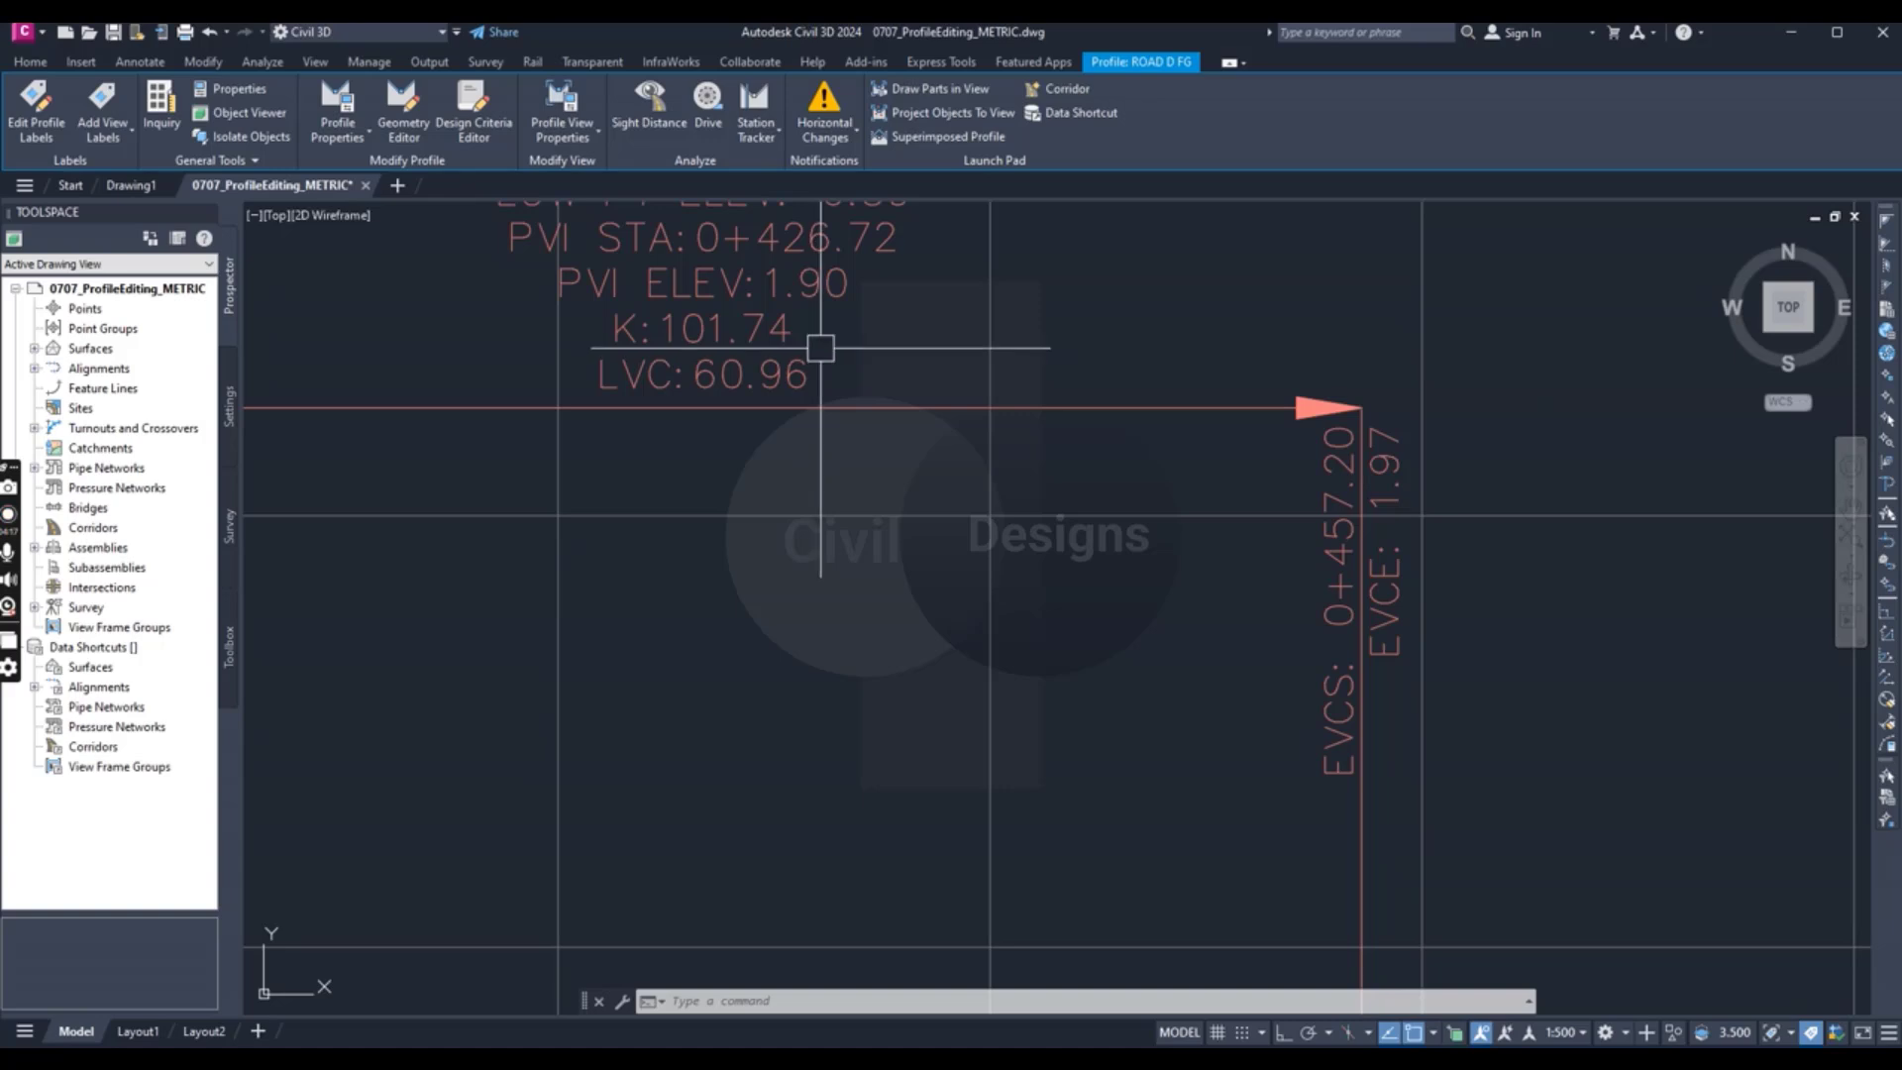
{"action": "scroll", "coordinate": [819, 357], "scroll_direction": "down", "scroll_amount": 5}
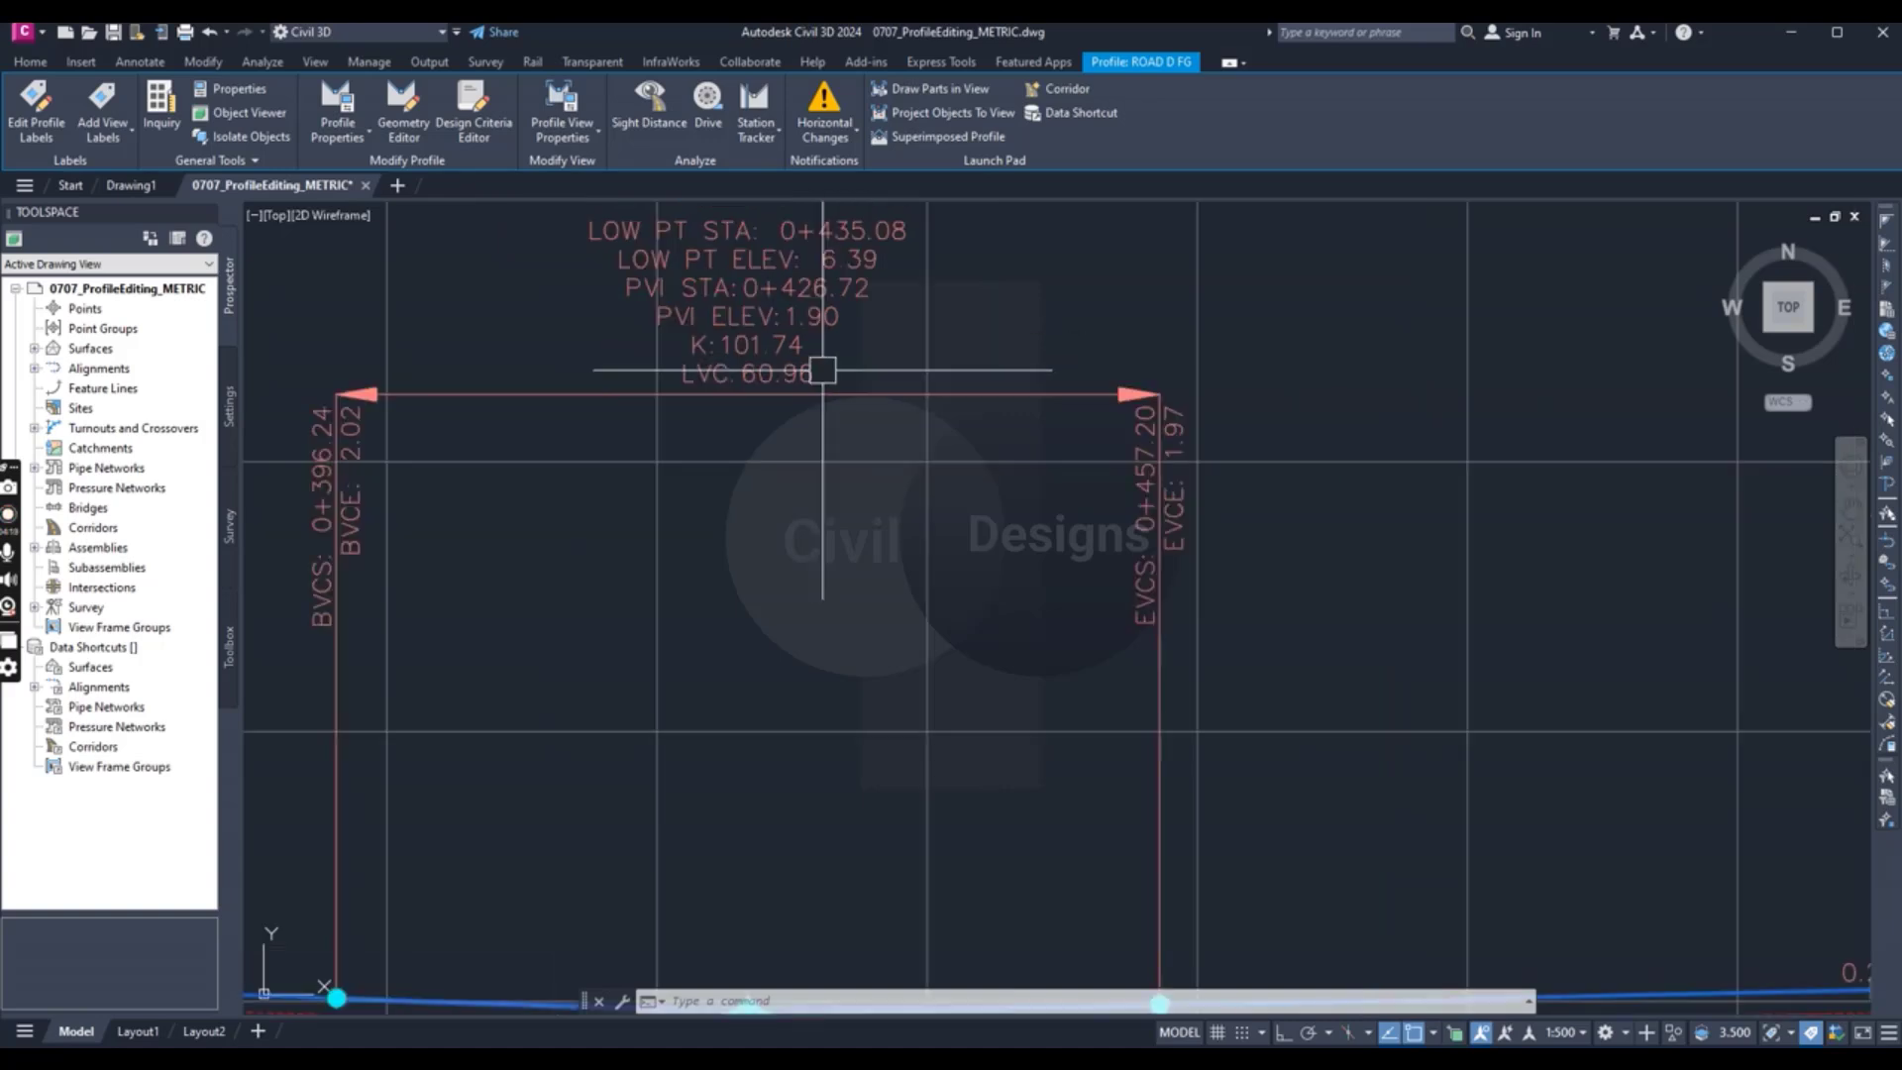
{"action": "scroll", "coordinate": [750, 786], "scroll_direction": "up", "scroll_amount": 4}
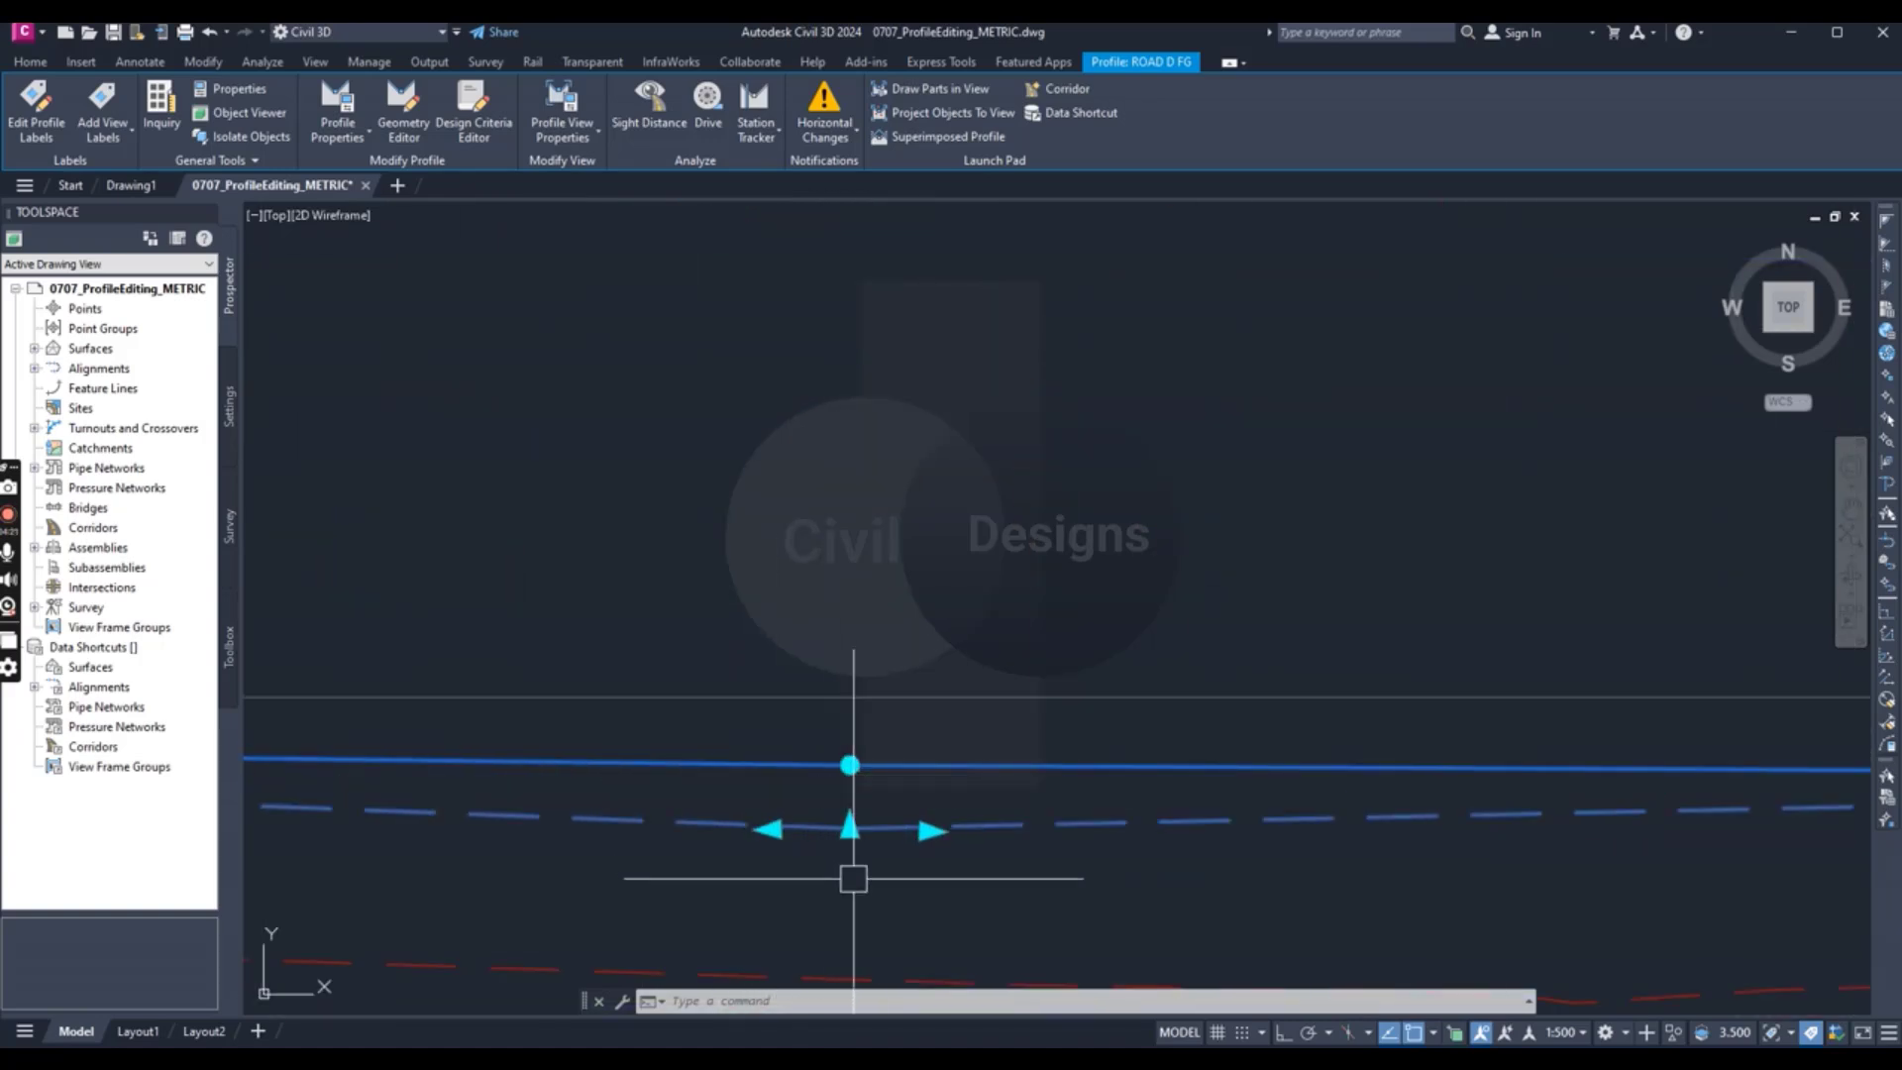
{"action": "left_click", "coordinate": [849, 827]}
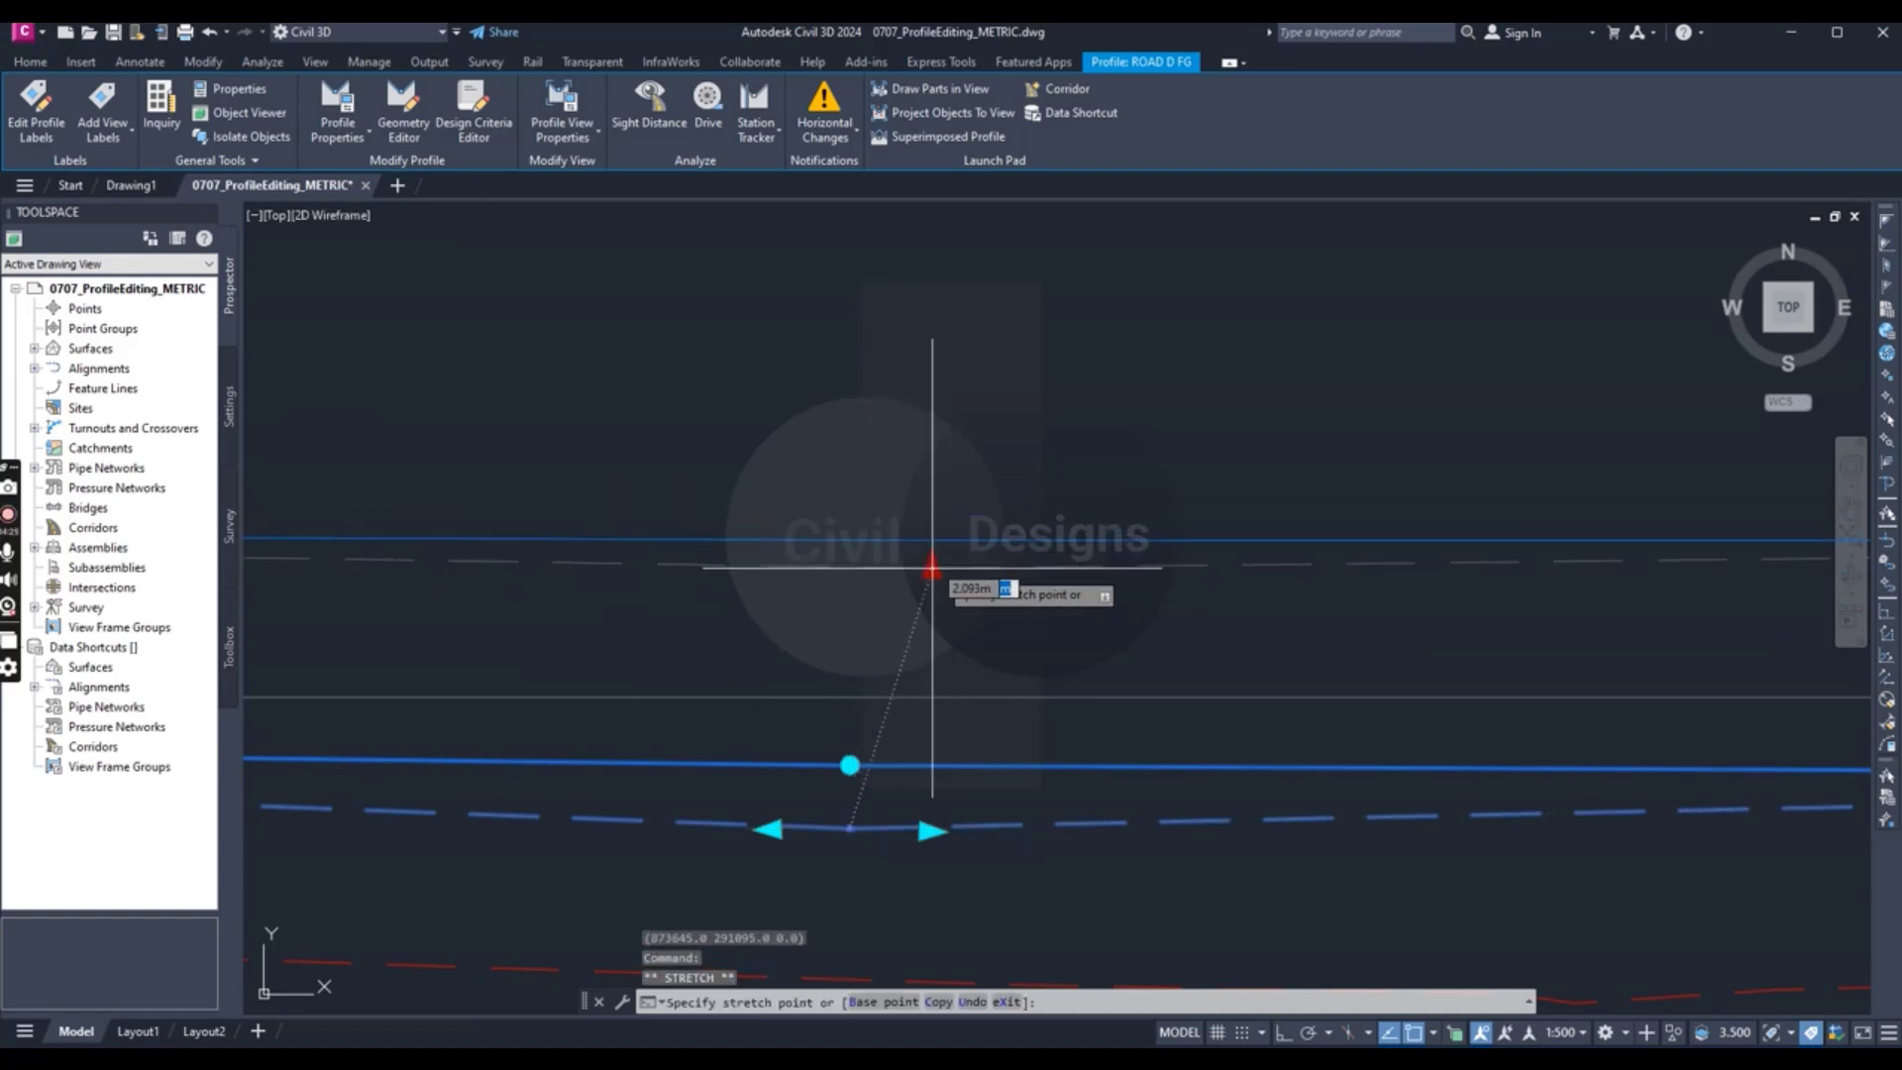
{"action": "scroll", "coordinate": [938, 560], "scroll_direction": "down", "scroll_amount": 2}
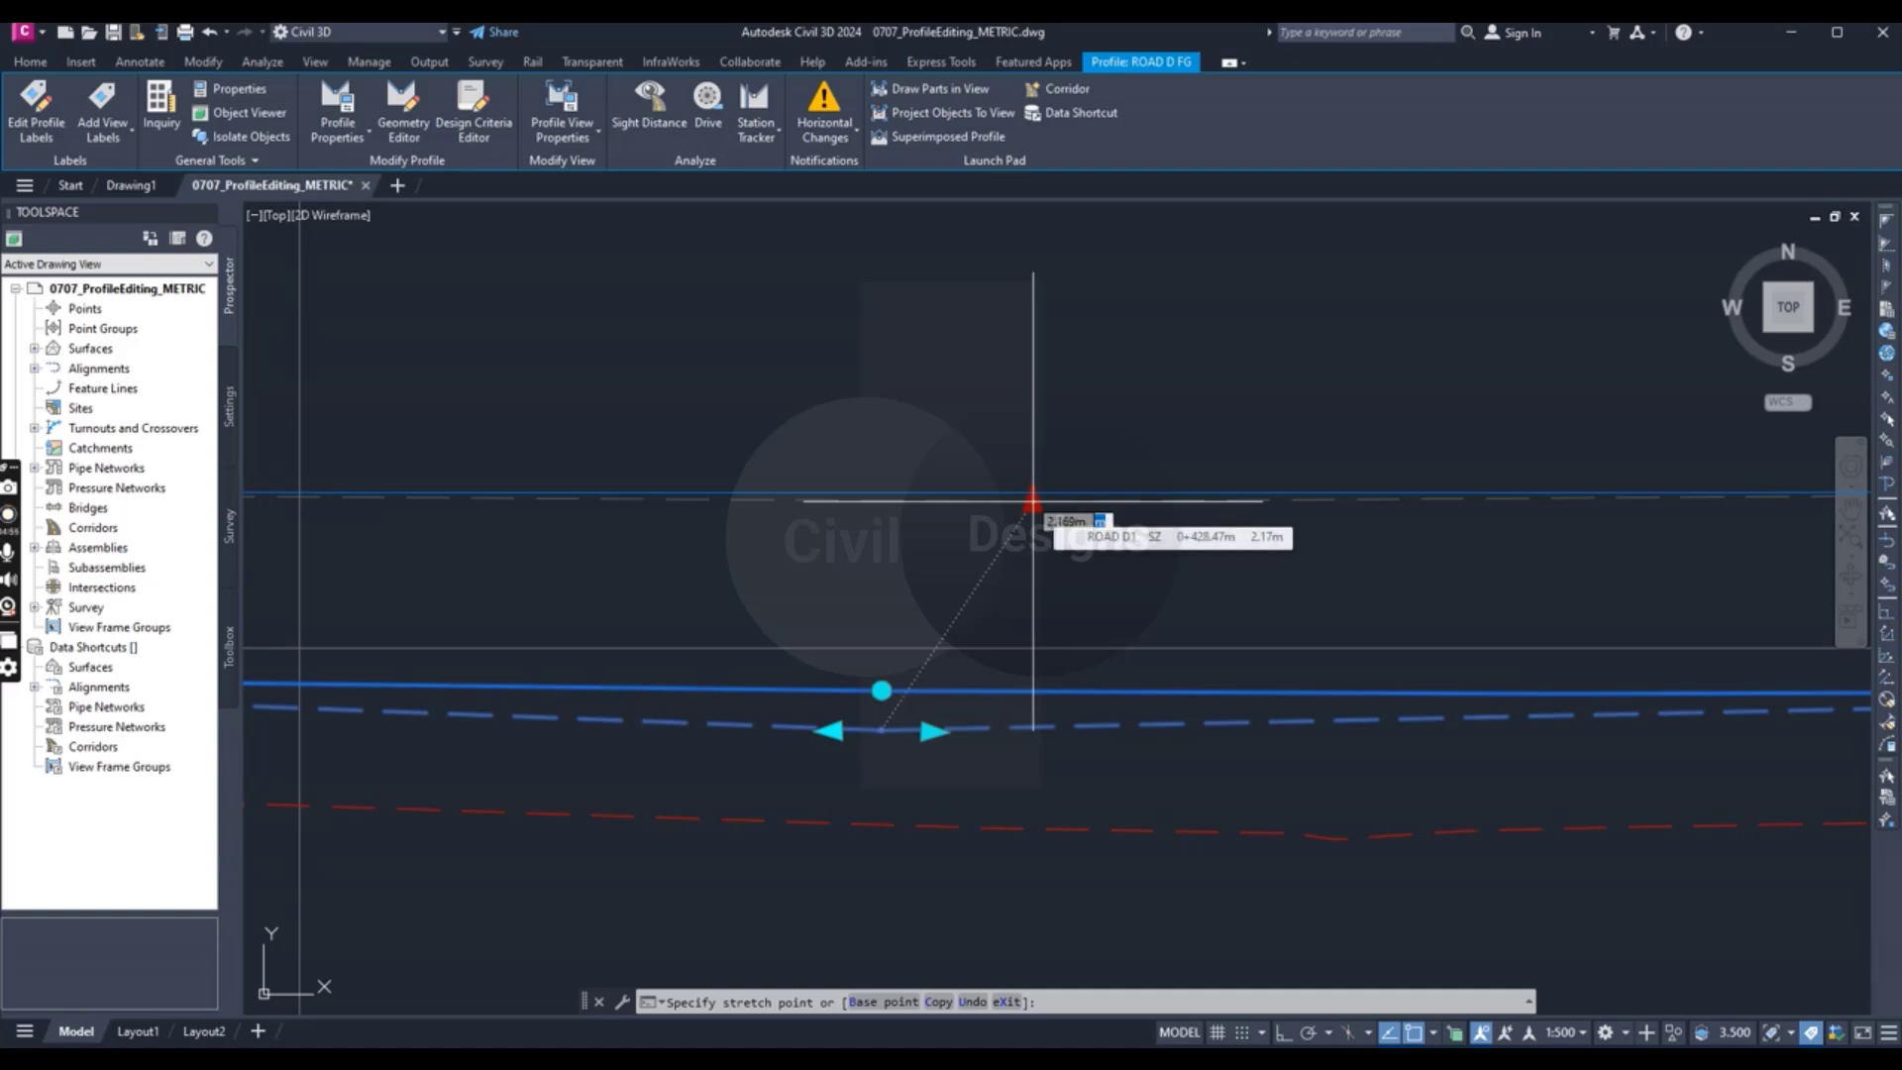
{"action": "scroll", "coordinate": [1032, 500], "scroll_direction": "up", "scroll_amount": 5}
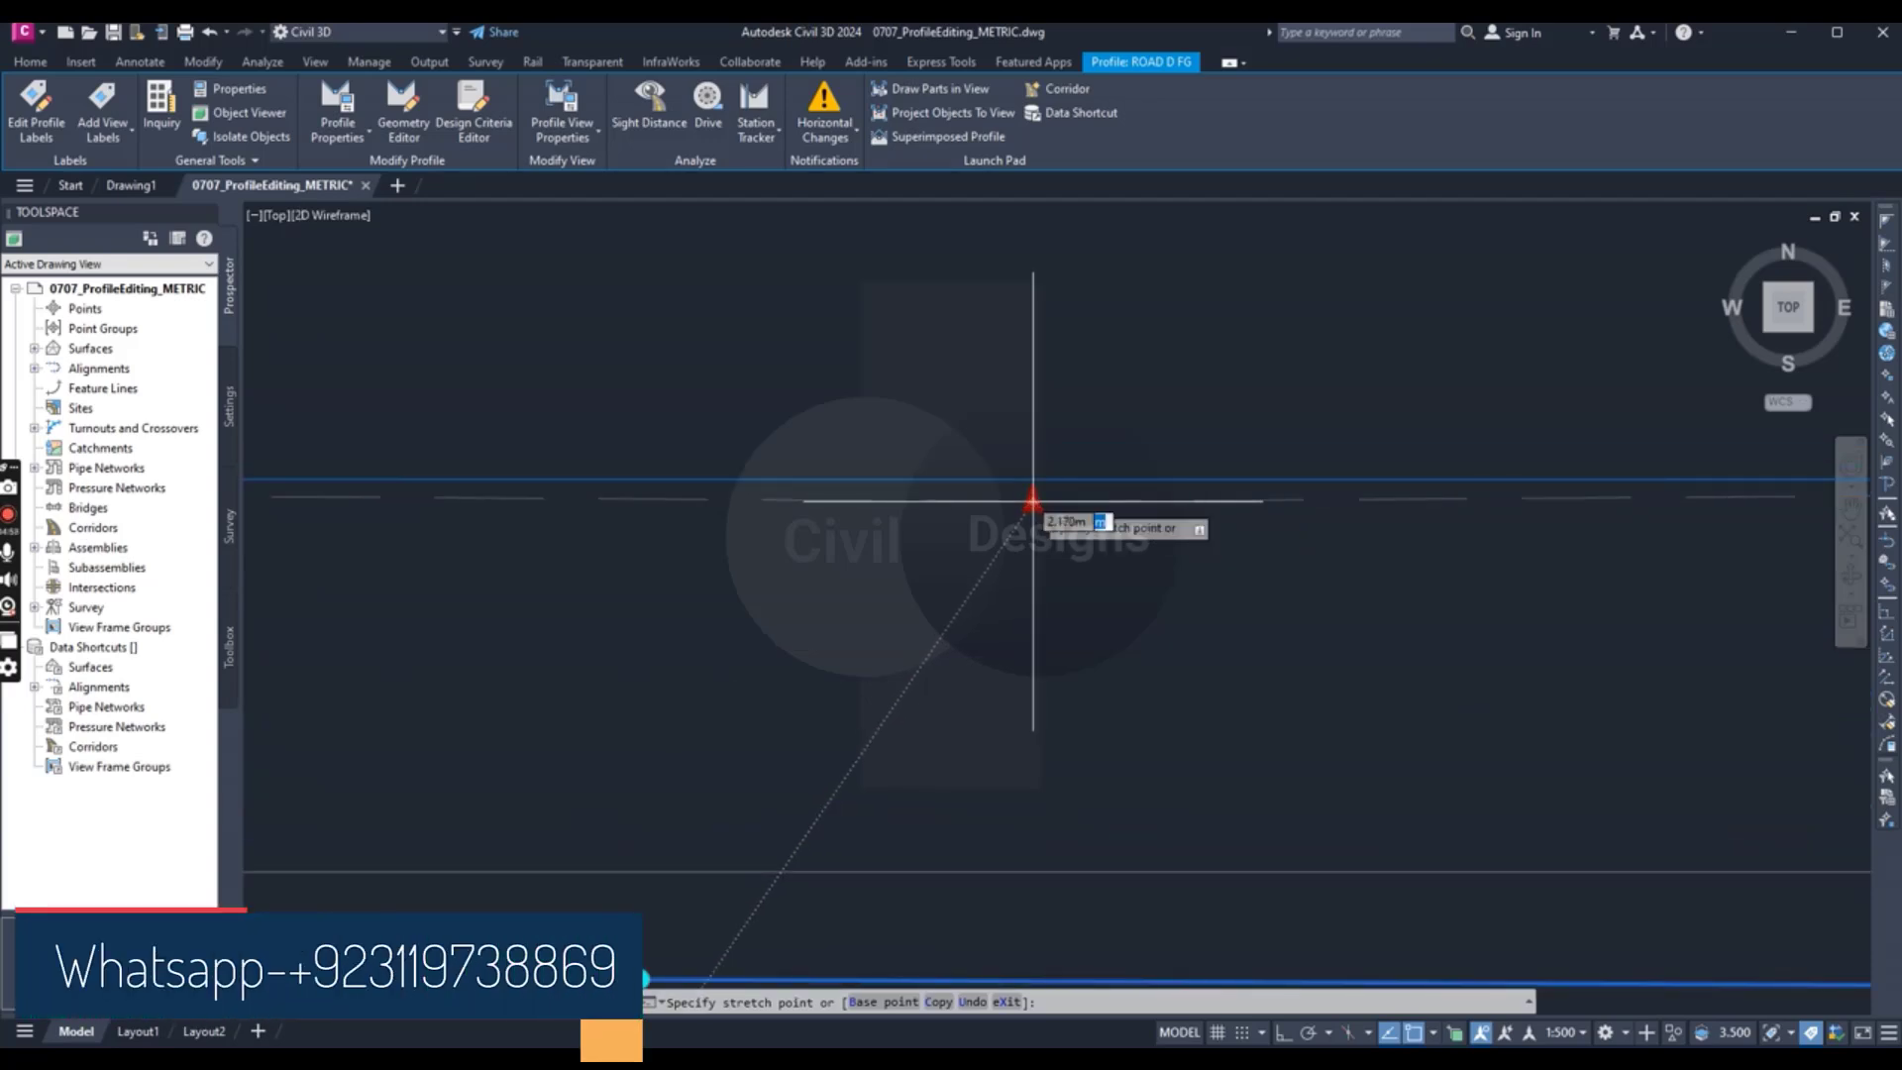
{"action": "scroll", "coordinate": [1032, 501], "scroll_direction": "down", "scroll_amount": 5}
{"action": "scroll", "coordinate": [1032, 501], "scroll_direction": "down", "scroll_amount": 2}
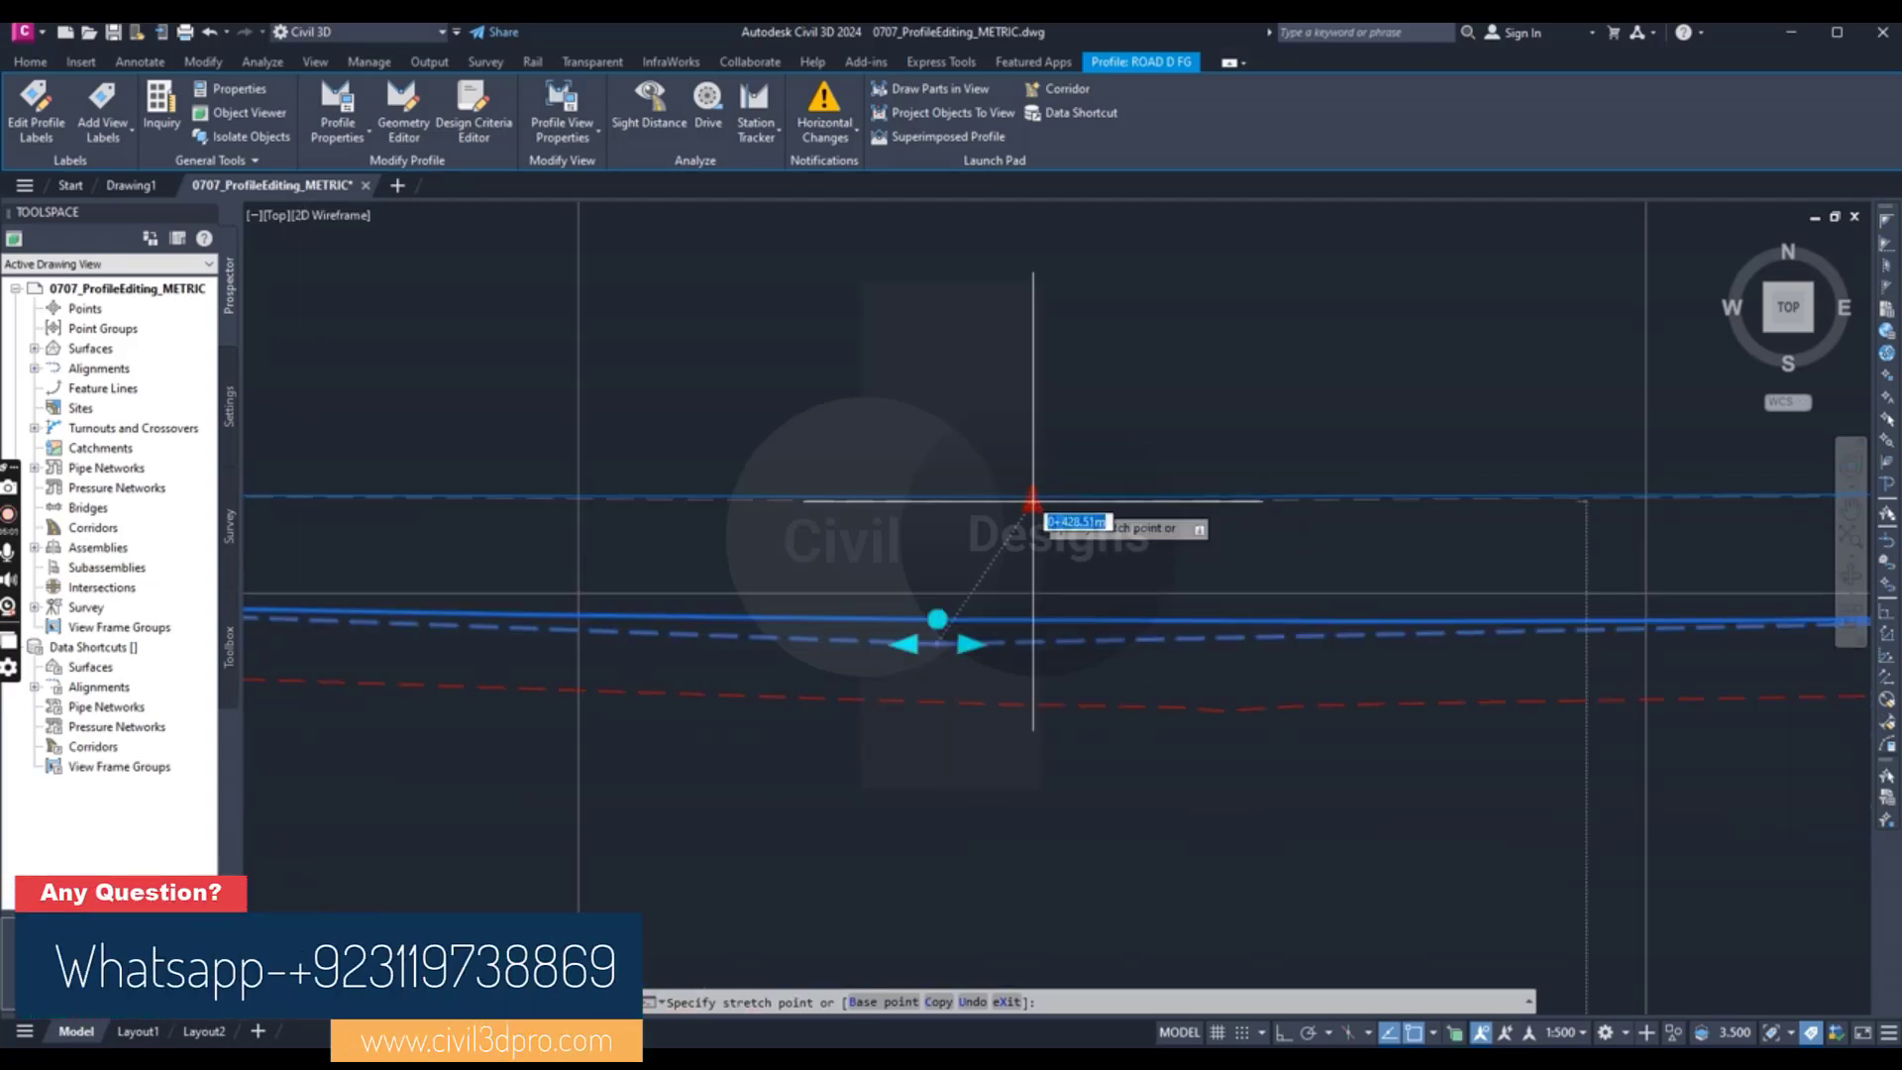
{"action": "type", "text": "4"}
{"action": "key", "text": "BackSpace"}
{"action": "type", "text": "434.34"}
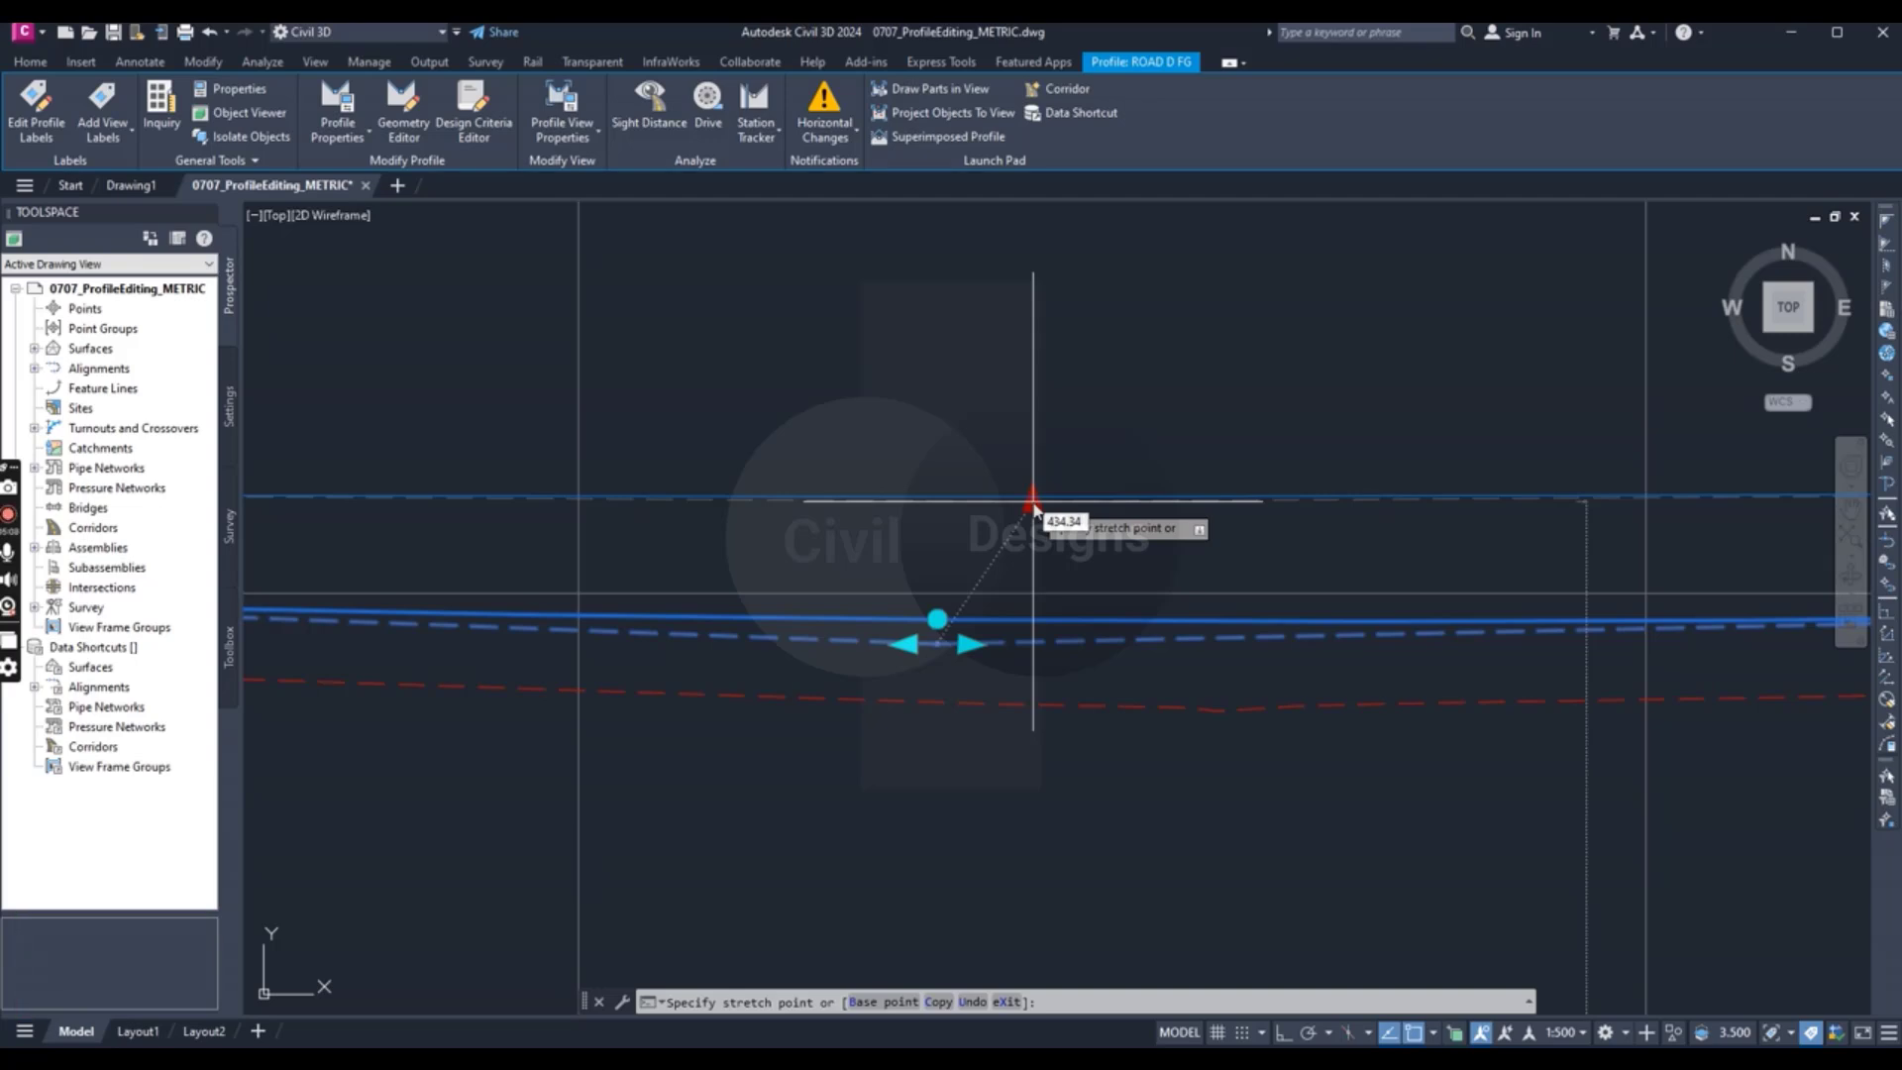
{"action": "key", "text": "Return"}
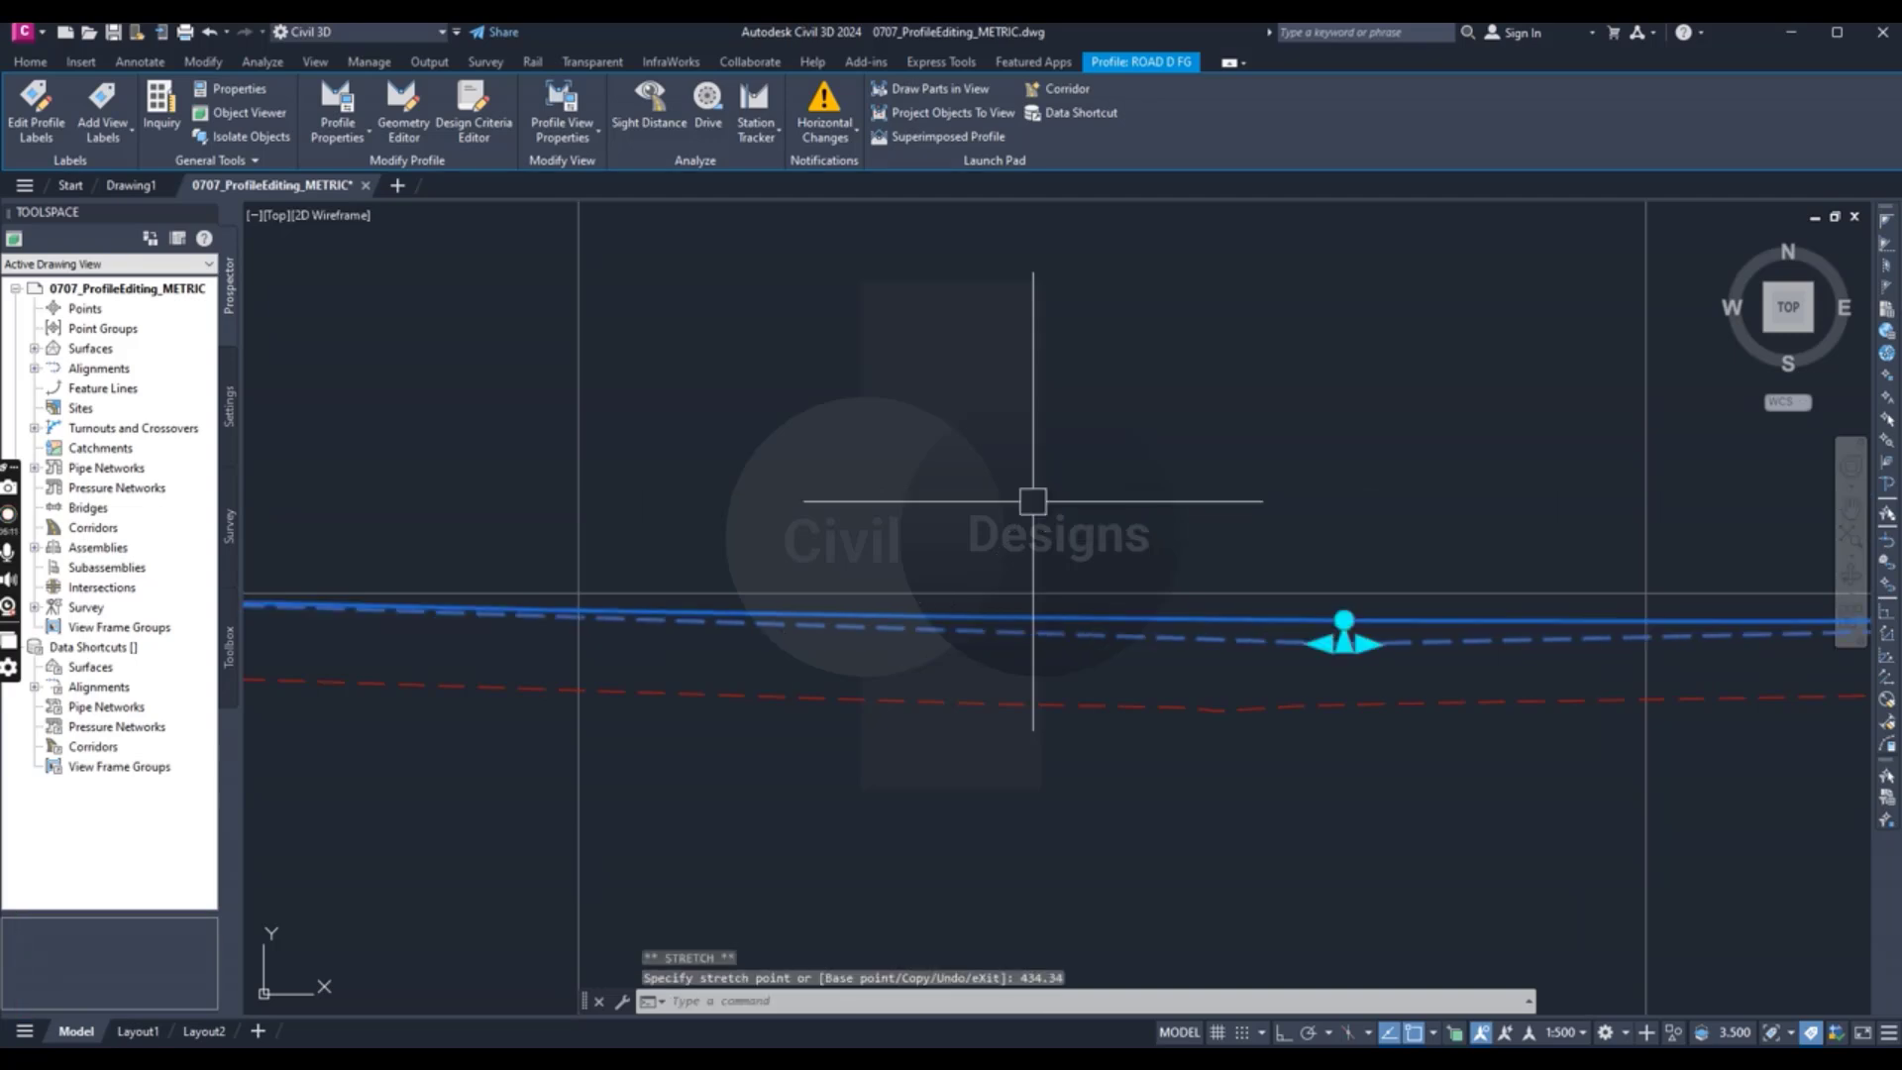
- Check the sag curve's new PVI position and its label in the profile view
{"action": "scroll", "coordinate": [991, 469], "scroll_direction": "down", "scroll_amount": 4}
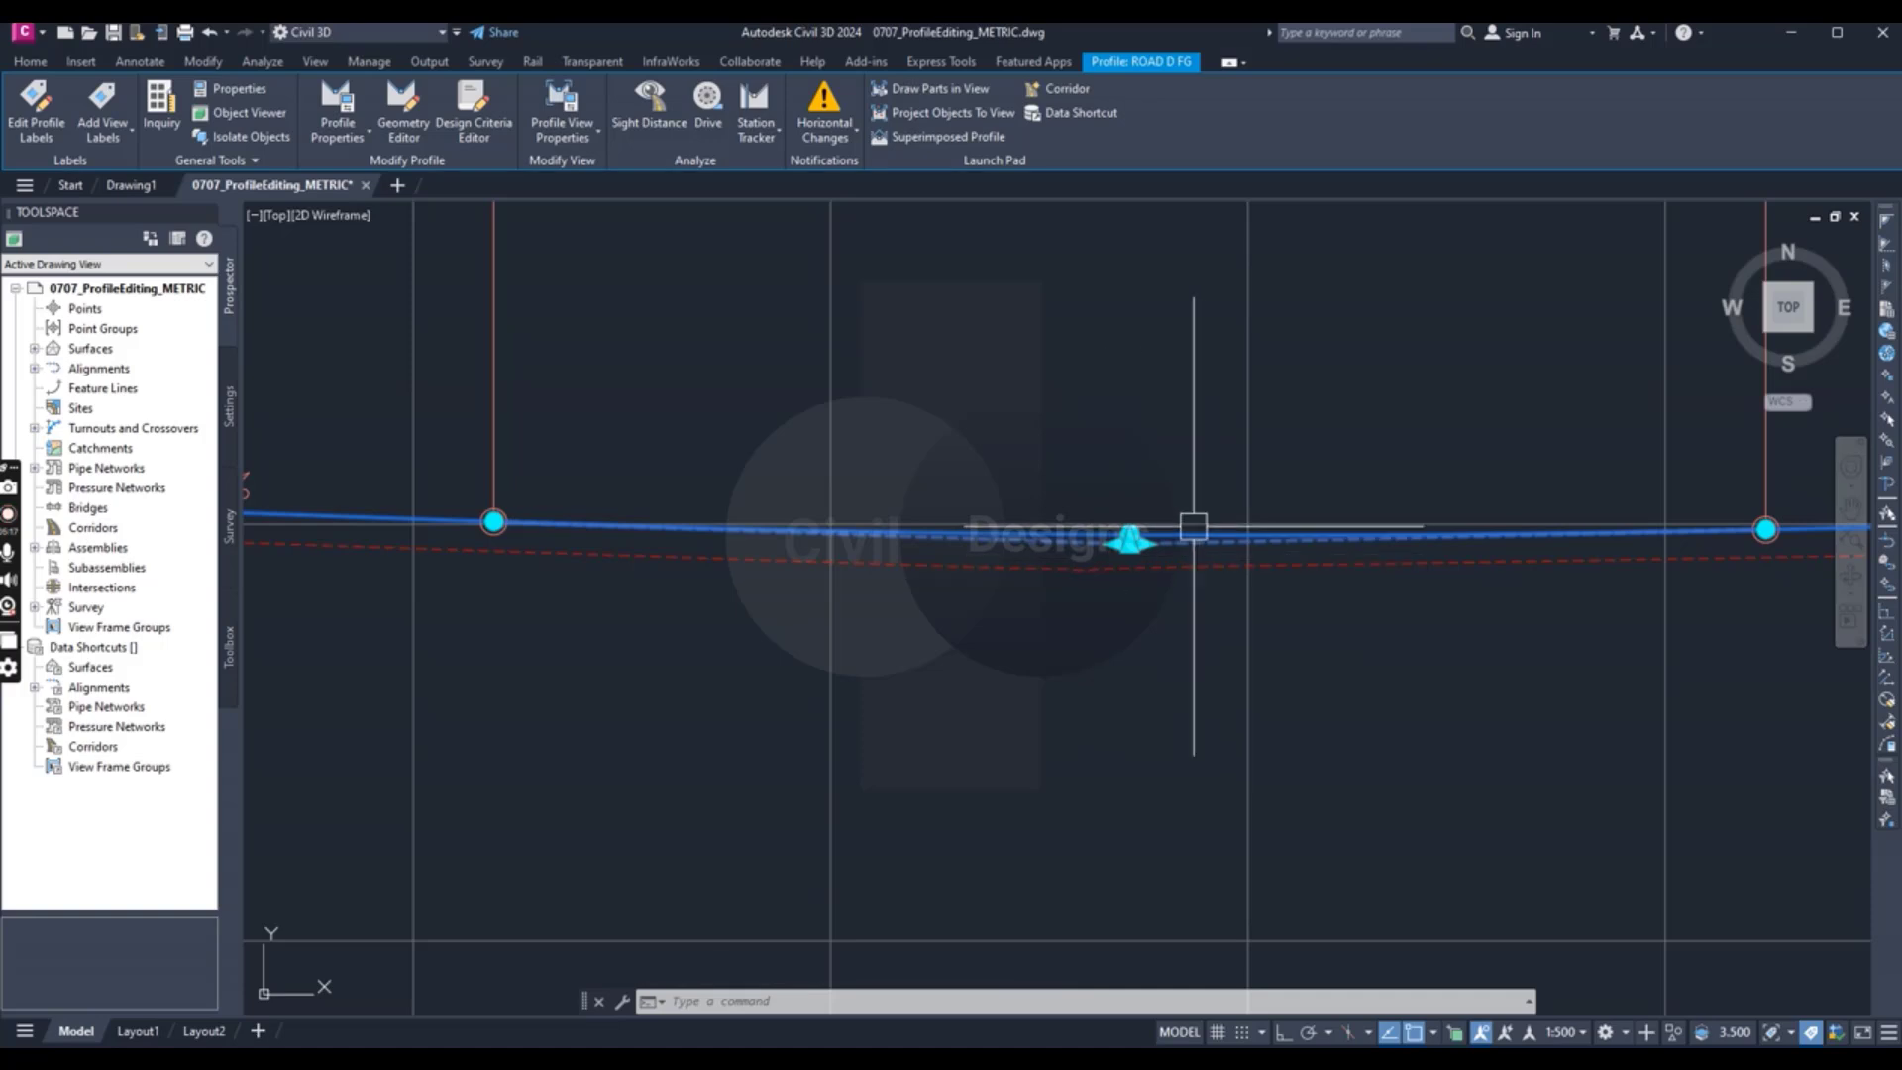
{"action": "scroll", "coordinate": [1193, 527], "scroll_direction": "up", "scroll_amount": 2}
{"action": "scroll", "coordinate": [1016, 584], "scroll_direction": "down", "scroll_amount": 3}
{"action": "scroll", "coordinate": [1043, 580], "scroll_direction": "up", "scroll_amount": 3}
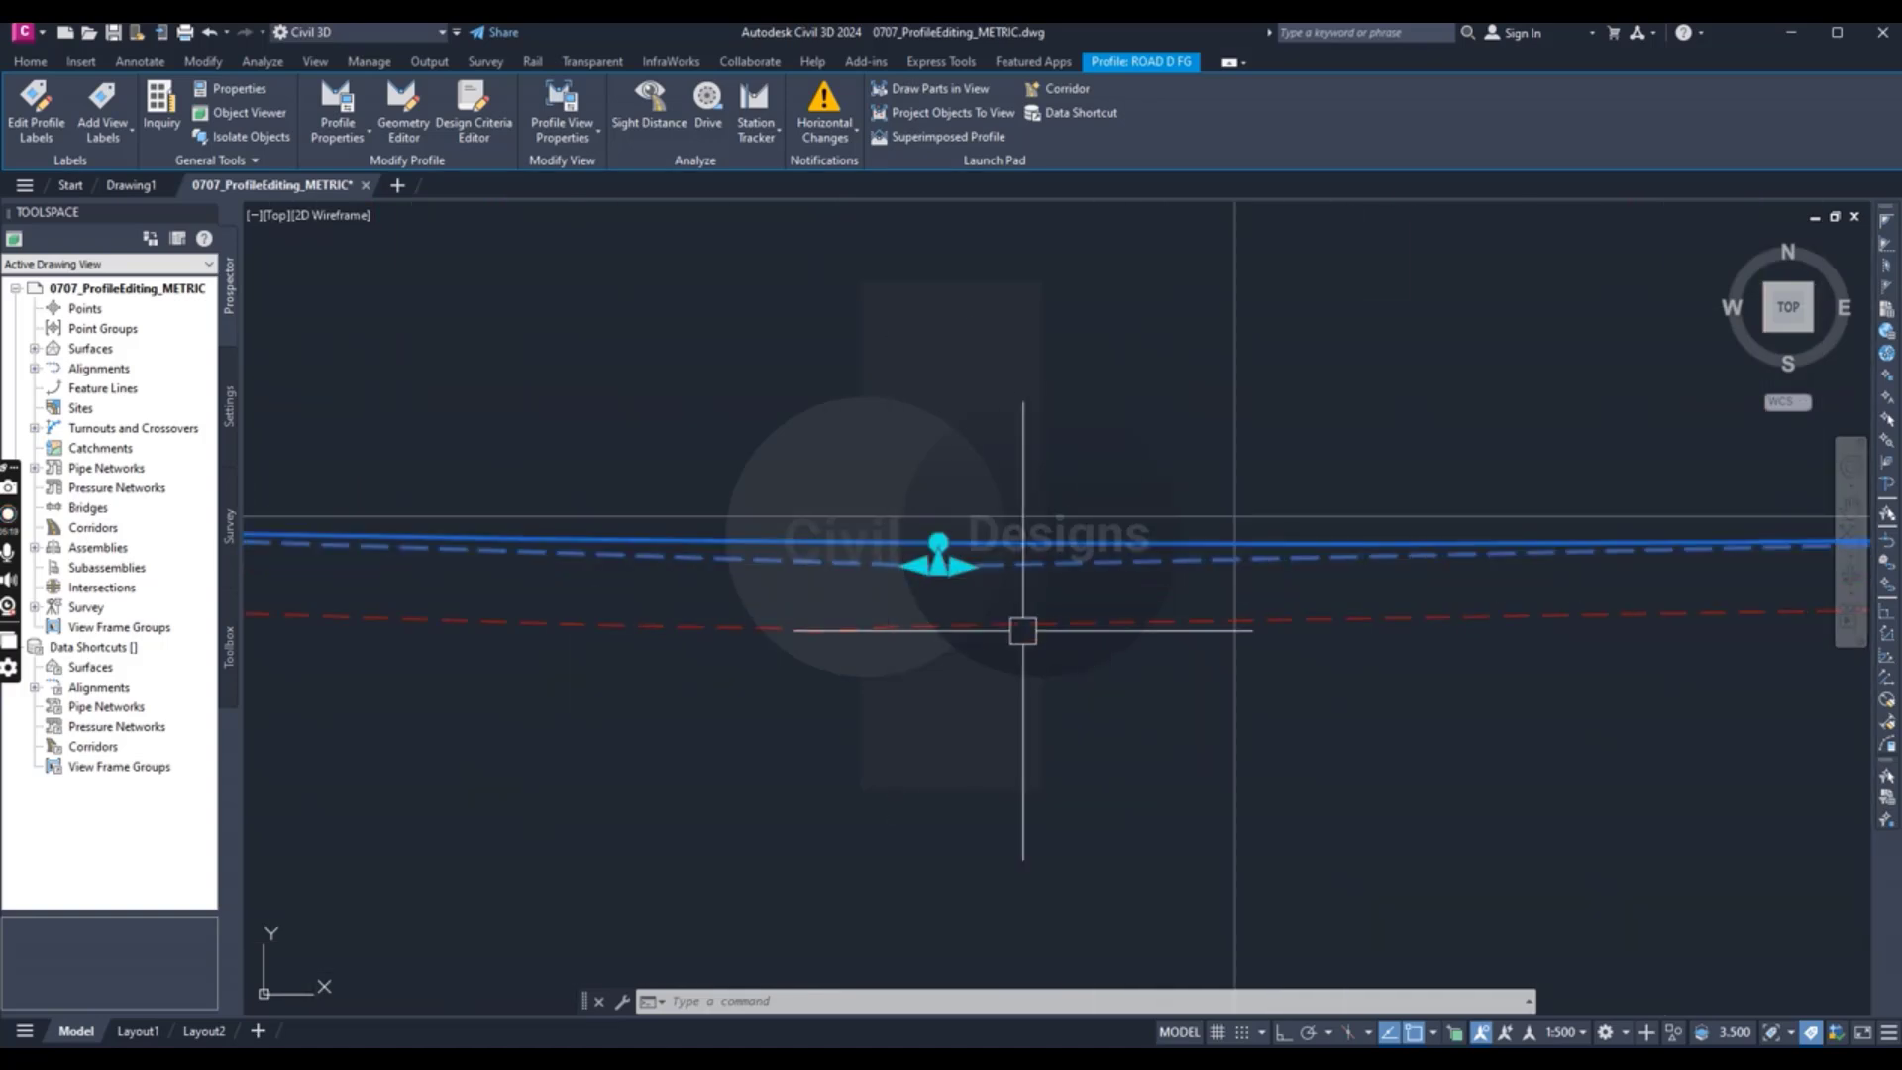
{"action": "scroll", "coordinate": [996, 680], "scroll_direction": "down", "scroll_amount": 6}
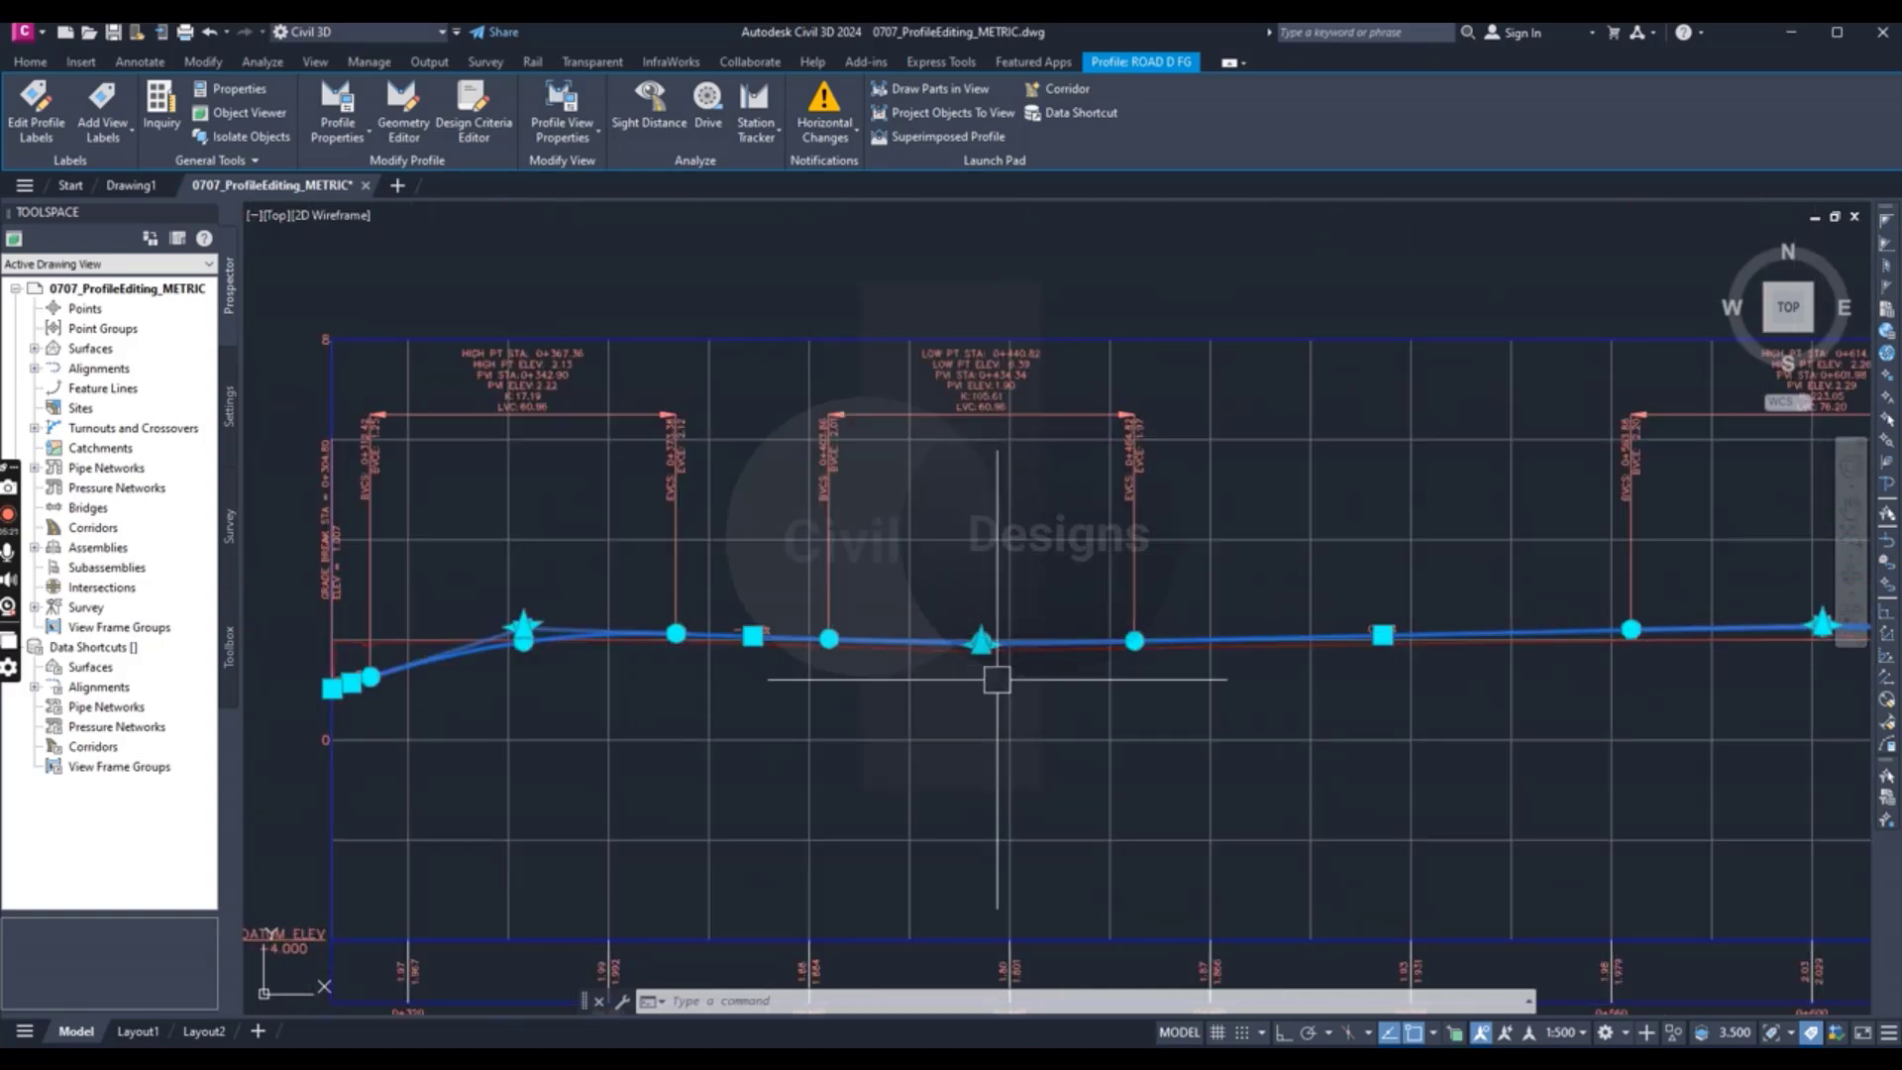